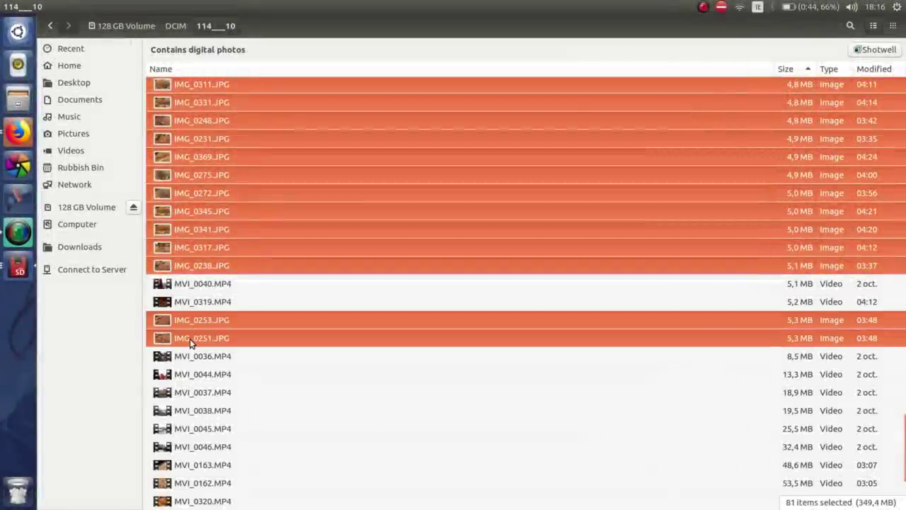
# Bring up the Open With choices for the 82 selected camera-card photos
pyautogui.rightClick(211, 343)
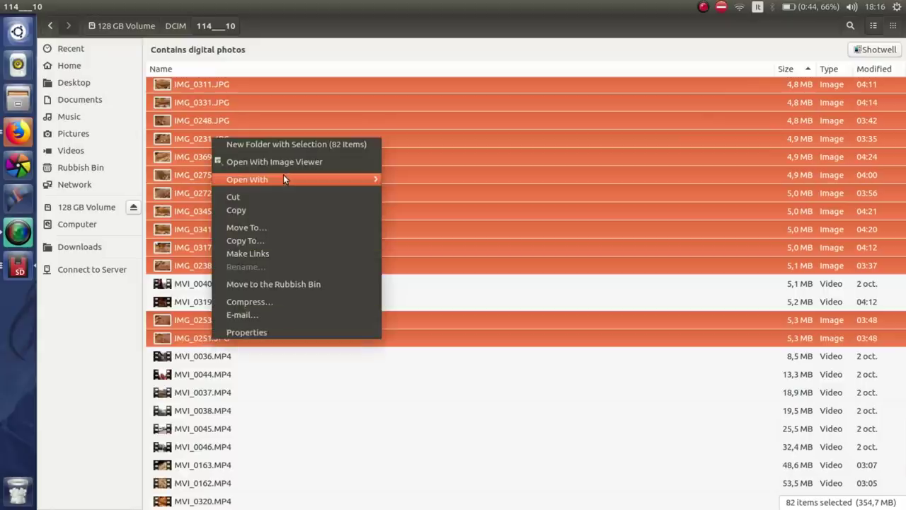
pyautogui.moveTo(284, 174)
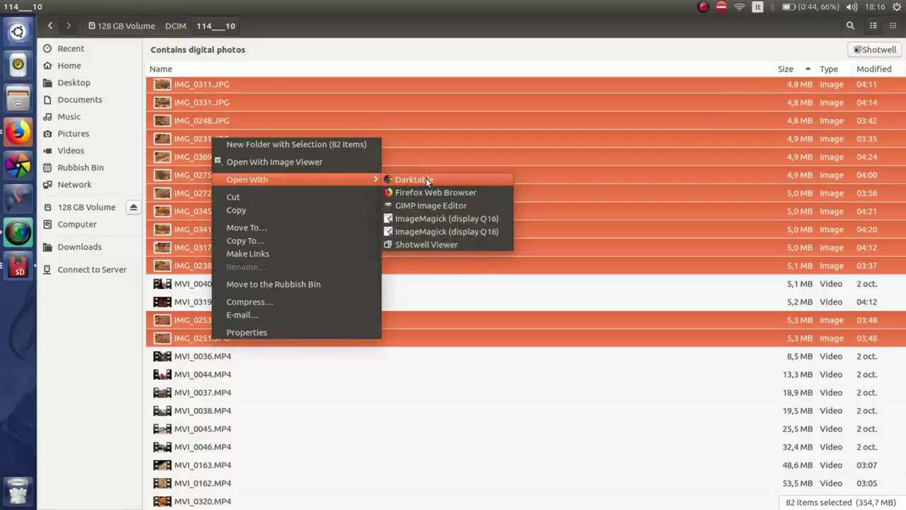
# Load the photos into darktable and trim the first bracelet photo's bottom-left with a slight crop
pyautogui.click(426, 179)
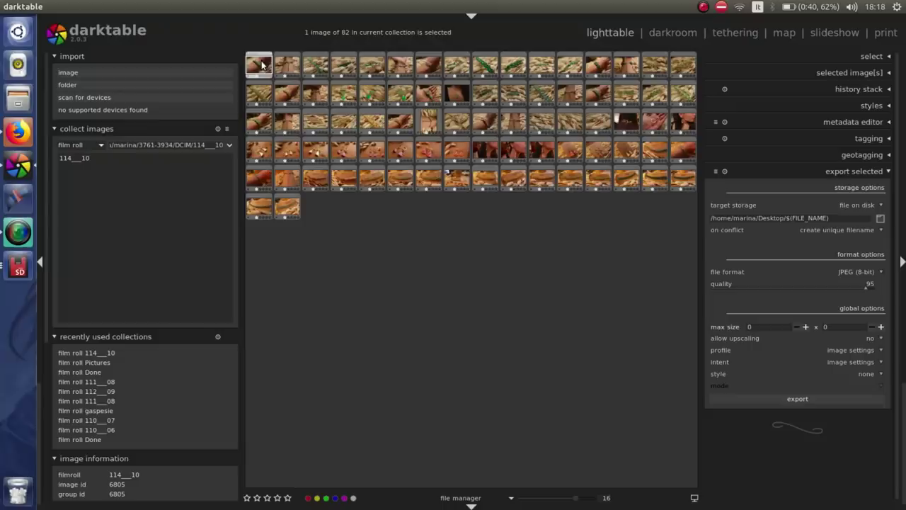
pyautogui.doubleClick(260, 65)
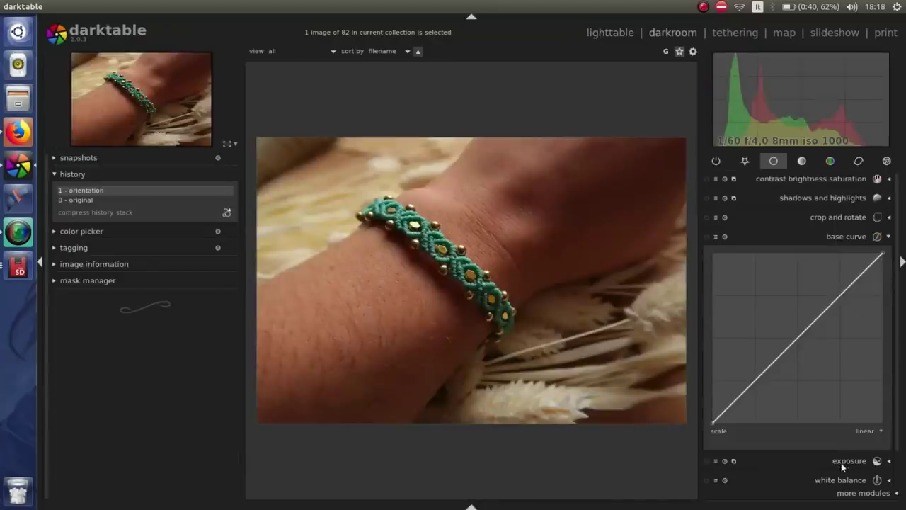
pyautogui.click(855, 461)
pyautogui.click(833, 217)
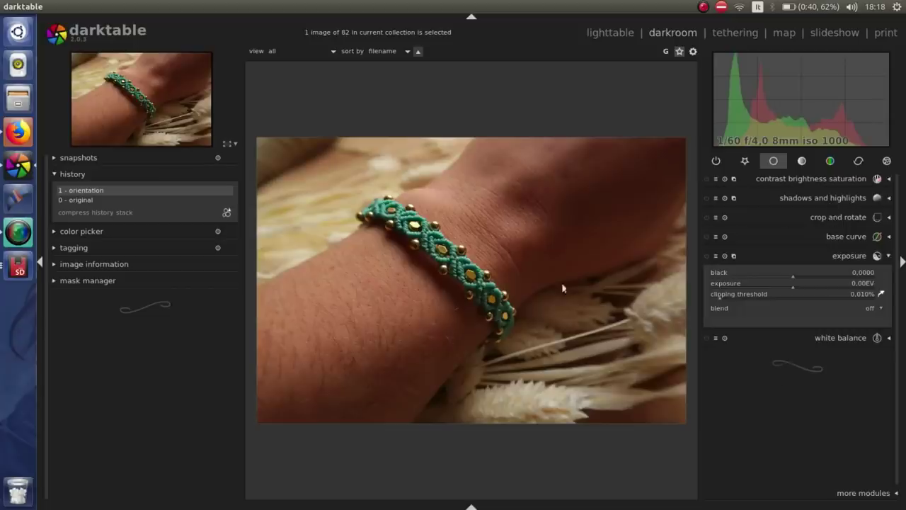
pyautogui.moveTo(271, 411); pyautogui.dragTo(318, 370)
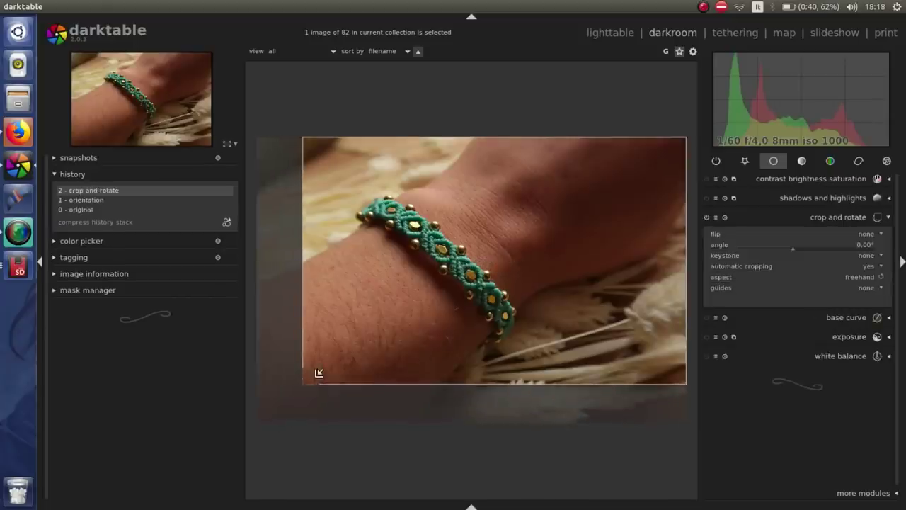
pyautogui.moveTo(364, 291); pyautogui.dragTo(321, 281)
pyautogui.click(844, 337)
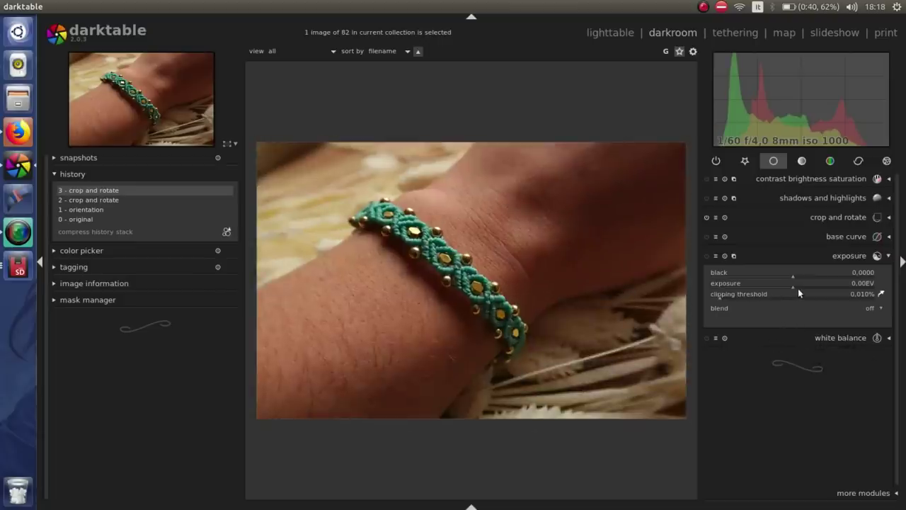
# Set the photo's exposure to 0.28 EV and return to lighttable
pyautogui.click(799, 285)
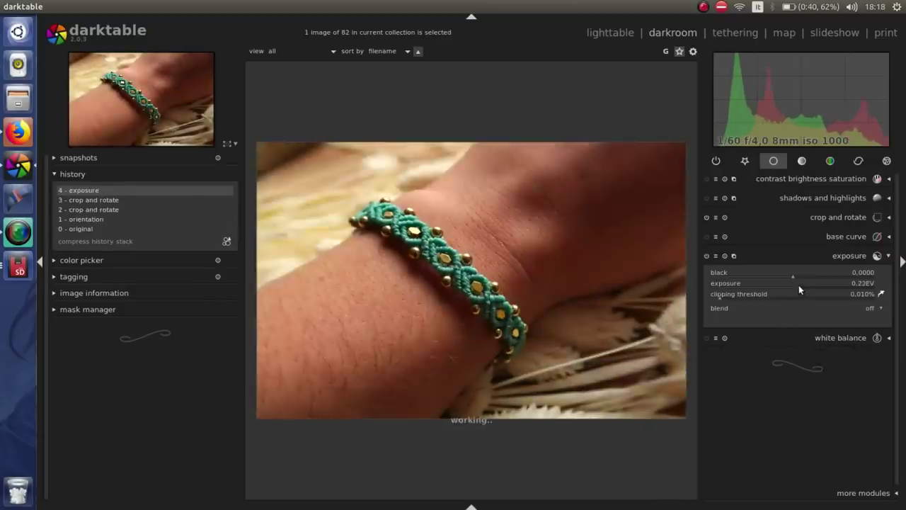
pyautogui.click(801, 287)
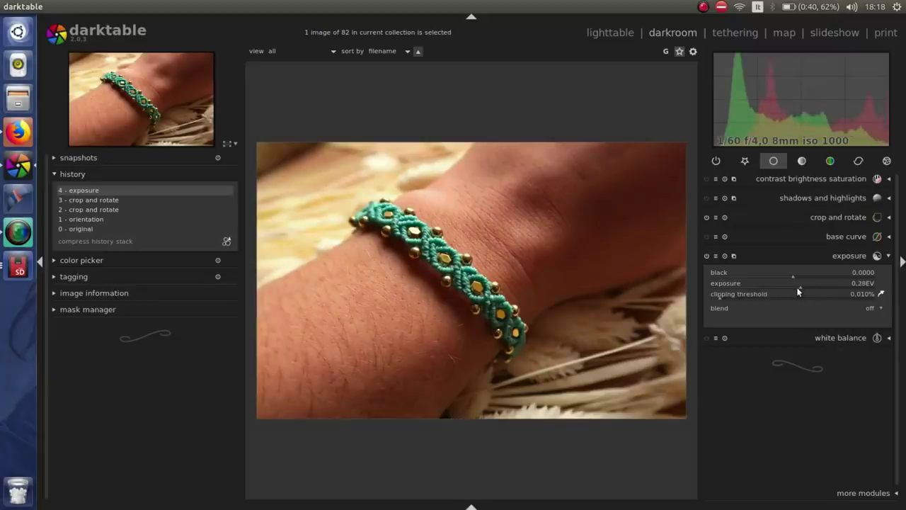
pyautogui.press('l')
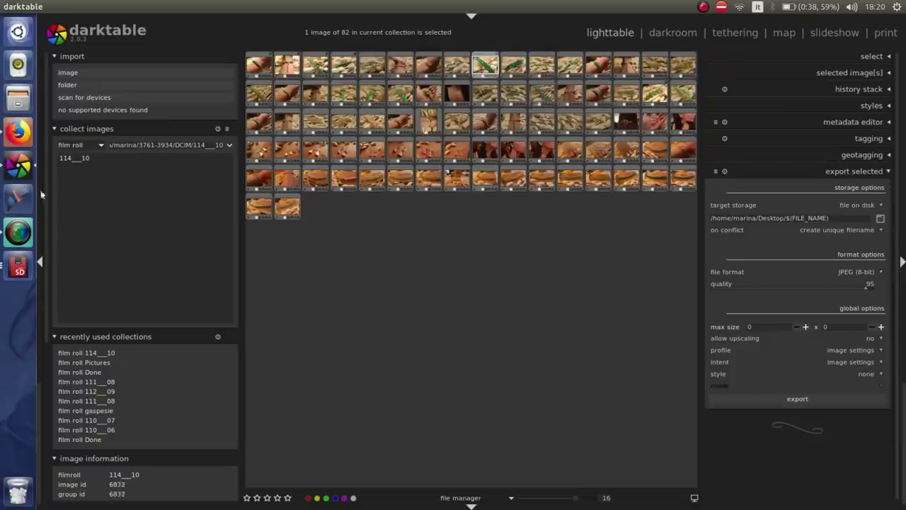
# Create a TODAYS JEWELRY folder on the Desktop and export the 82 photos there
pyautogui.click(880, 218)
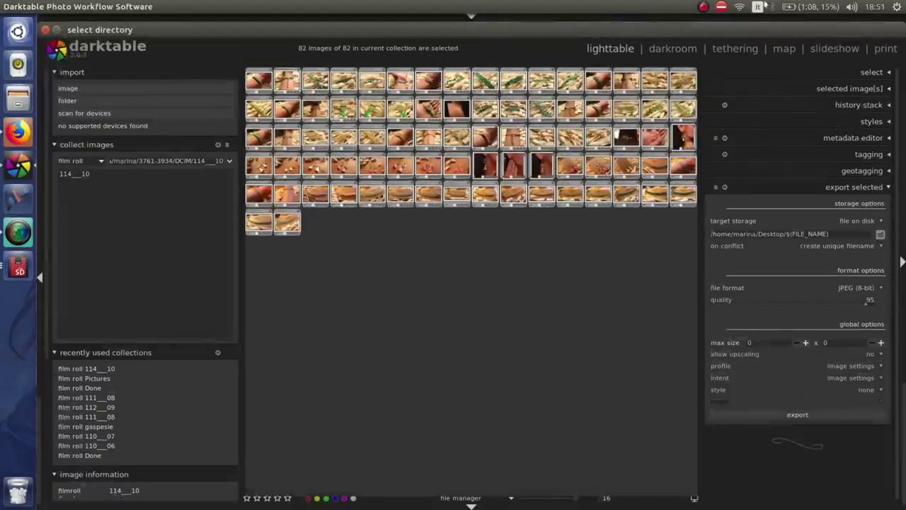
pyautogui.click(896, 48)
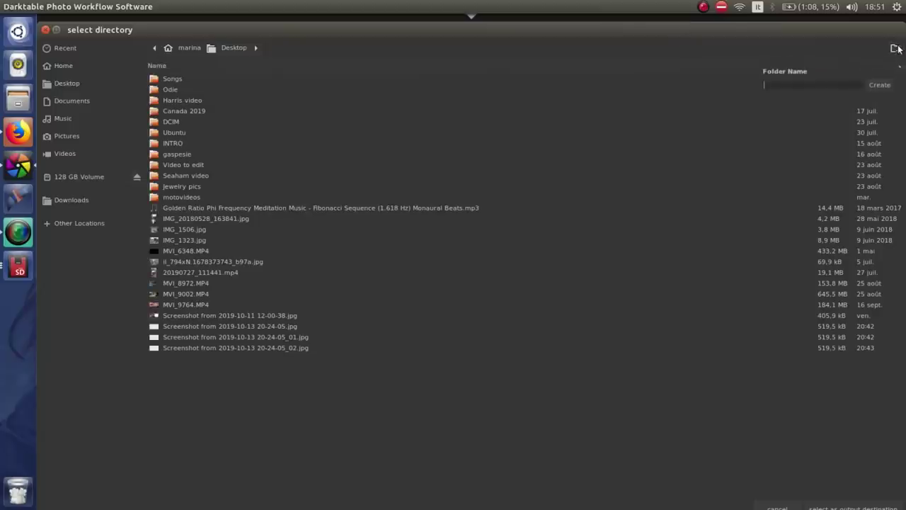
pyautogui.write('TODAYSJEWELRY')
pyautogui.press('Return')
pyautogui.press('Return')
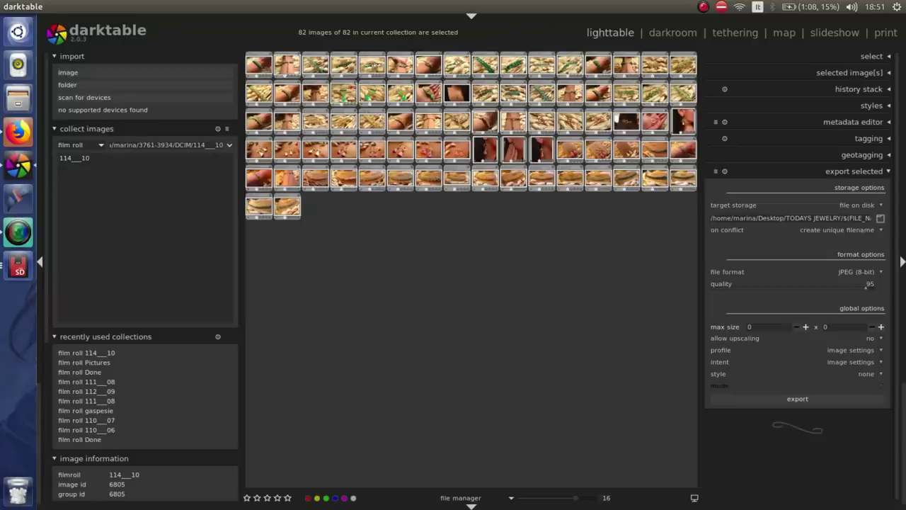
pyautogui.click(806, 399)
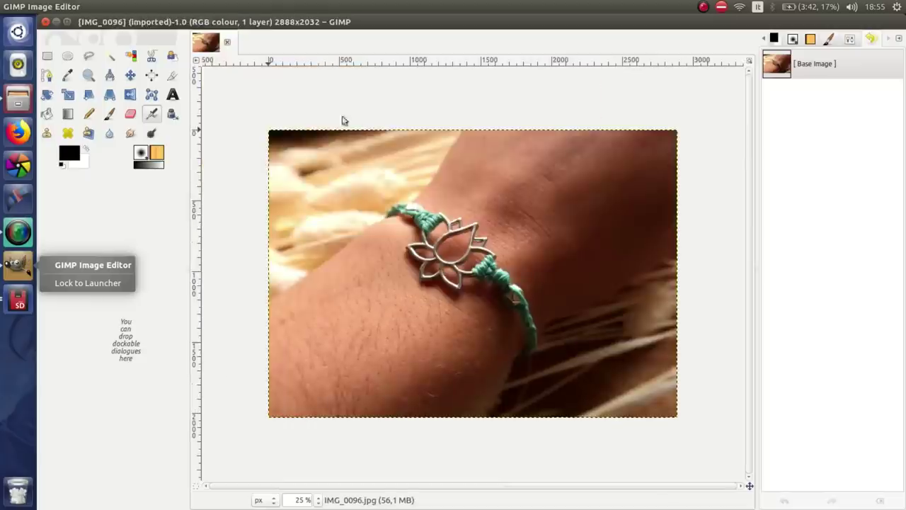
# Smudge the arm skin and hairs in IMG_0096 at opacity 43 with a large brush
pyautogui.click(132, 135)
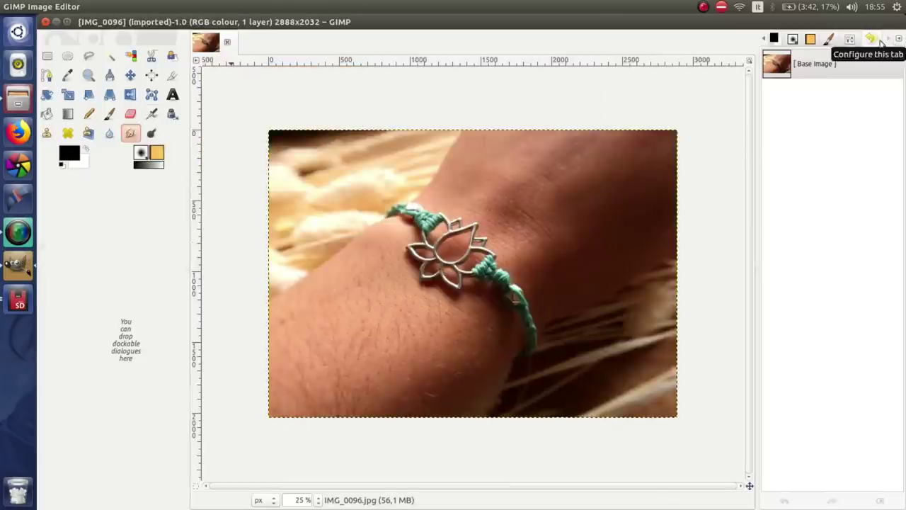
pyautogui.click(871, 39)
pyautogui.click(791, 125)
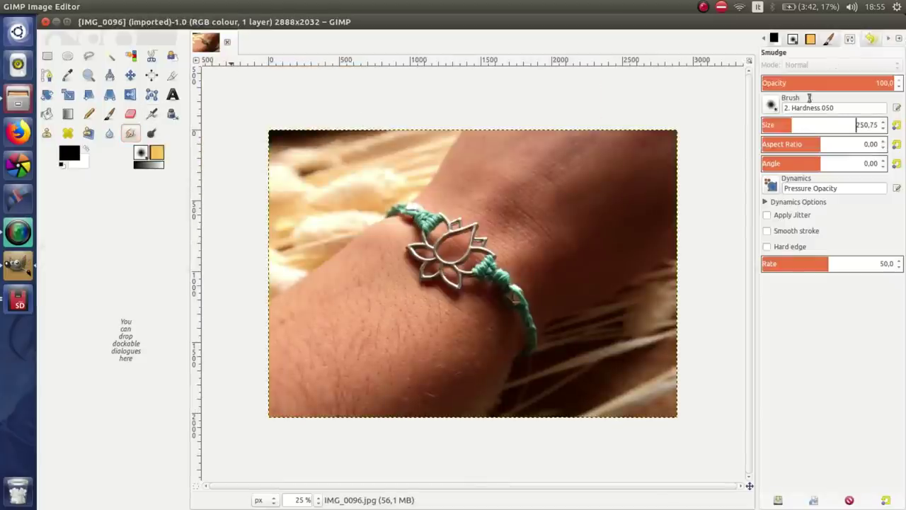
pyautogui.click(820, 82)
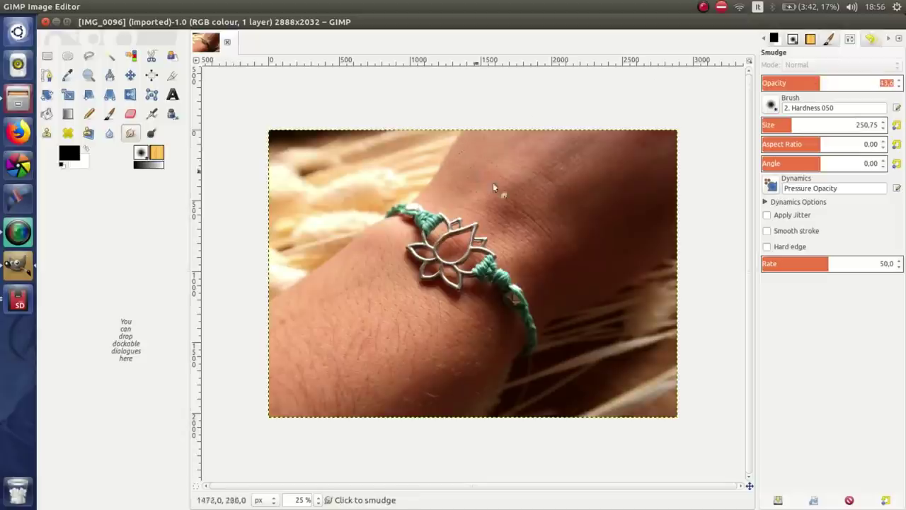
pyautogui.click(824, 125)
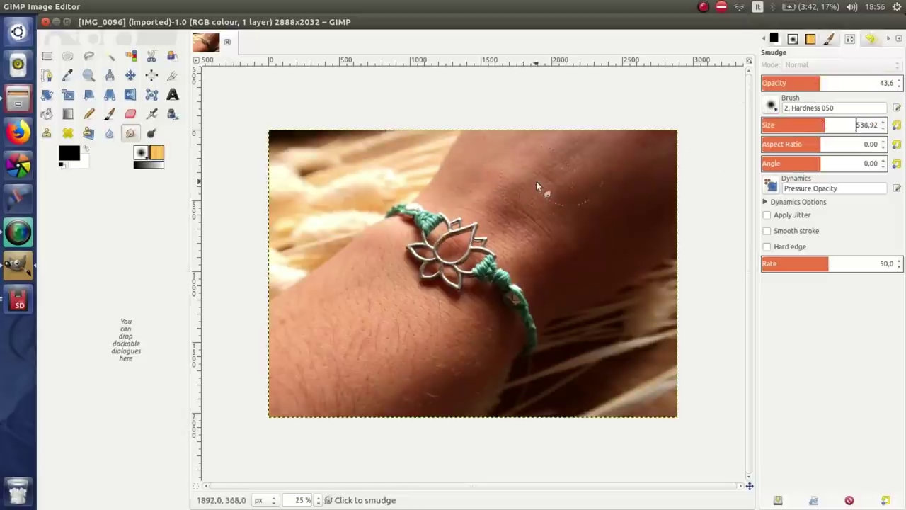
pyautogui.moveTo(489, 126); pyautogui.dragTo(629, 153)
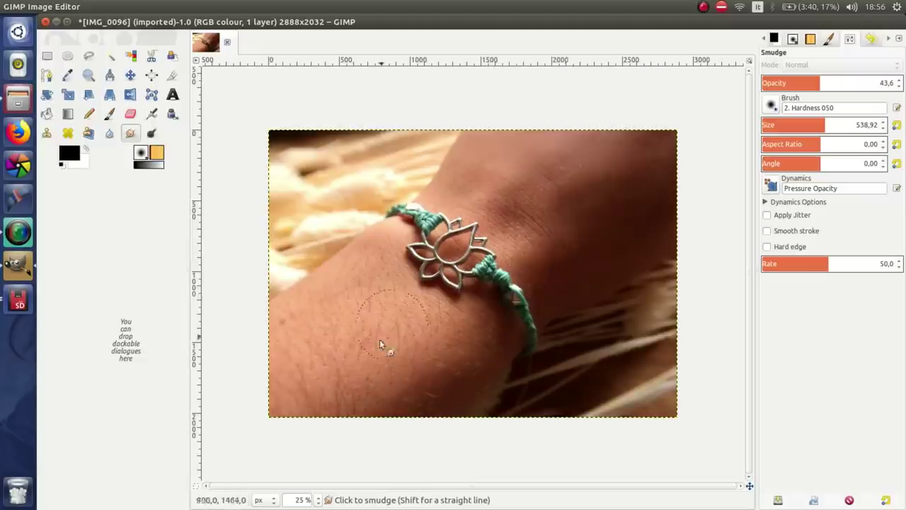
pyautogui.moveTo(327, 400)
pyautogui.mouseDown()
pyautogui.moveTo(289, 378)
pyautogui.moveTo(333, 380)
pyautogui.mouseUp()
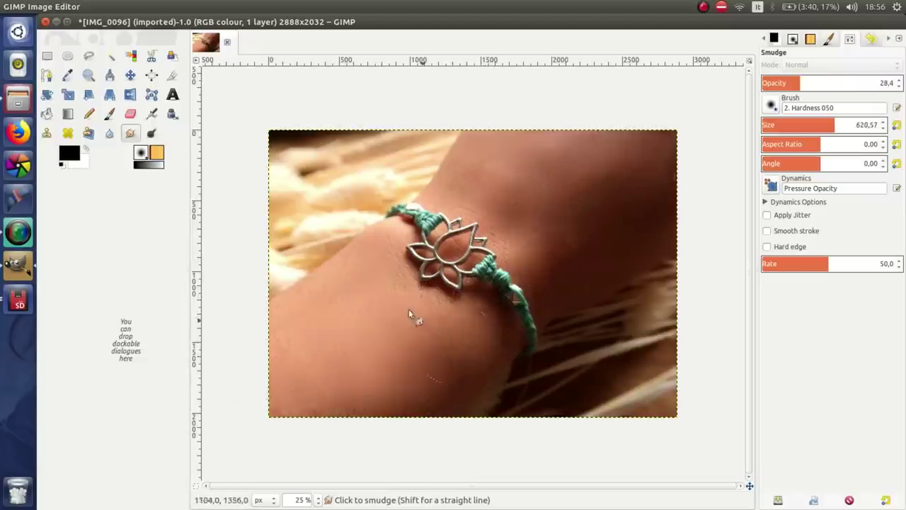
pyautogui.click(782, 126)
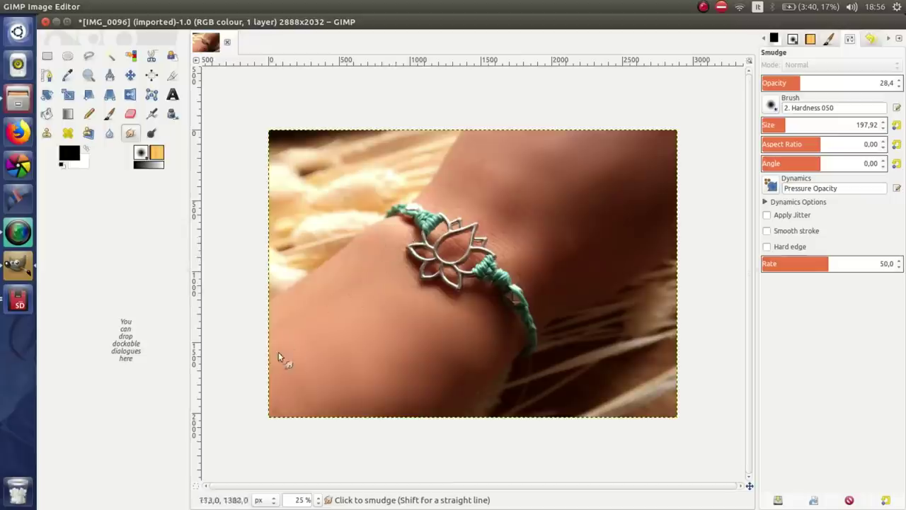
# Export the retouched photo back over IMG_0096.jpg
pyautogui.hotkey('ctrl', 'e')
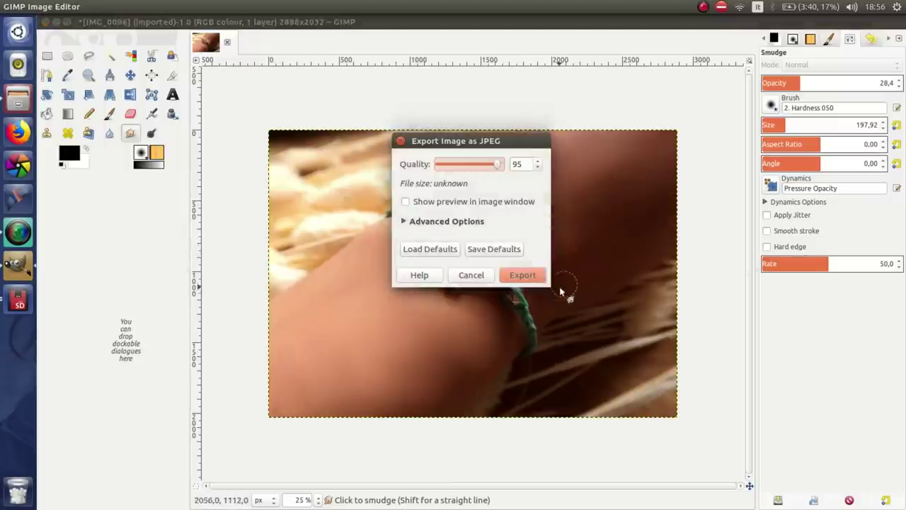
pyautogui.click(529, 273)
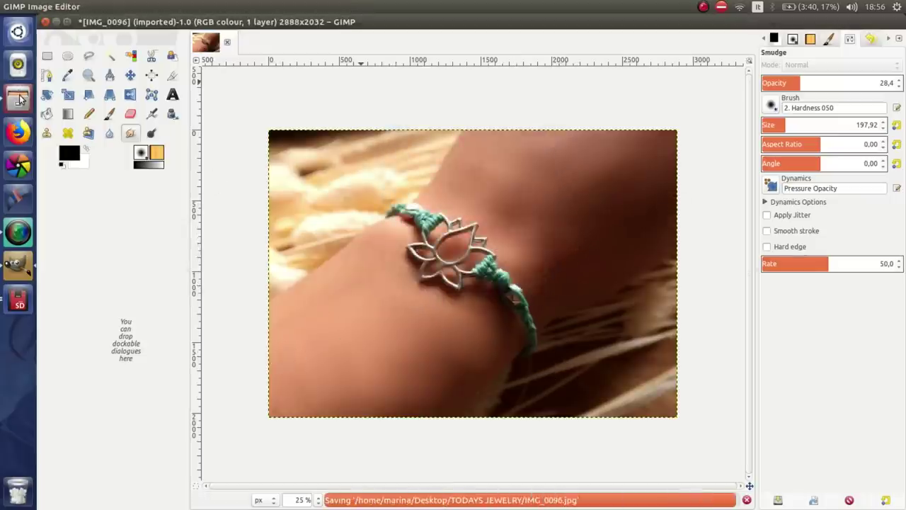
pyautogui.press(']')
pyautogui.press(']')
pyautogui.press(']')
pyautogui.press('[')
pyautogui.press('[')
pyautogui.press('[')
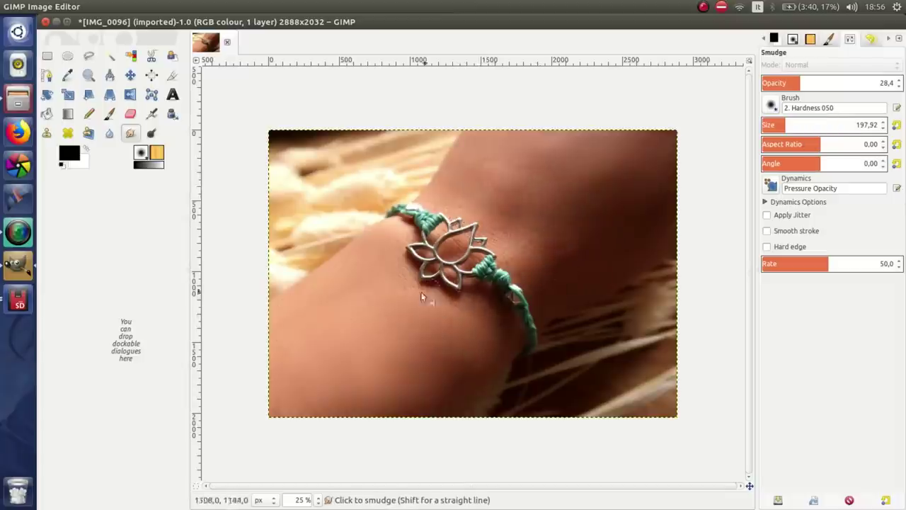
pyautogui.click(47, 6)
pyautogui.press('Escape')
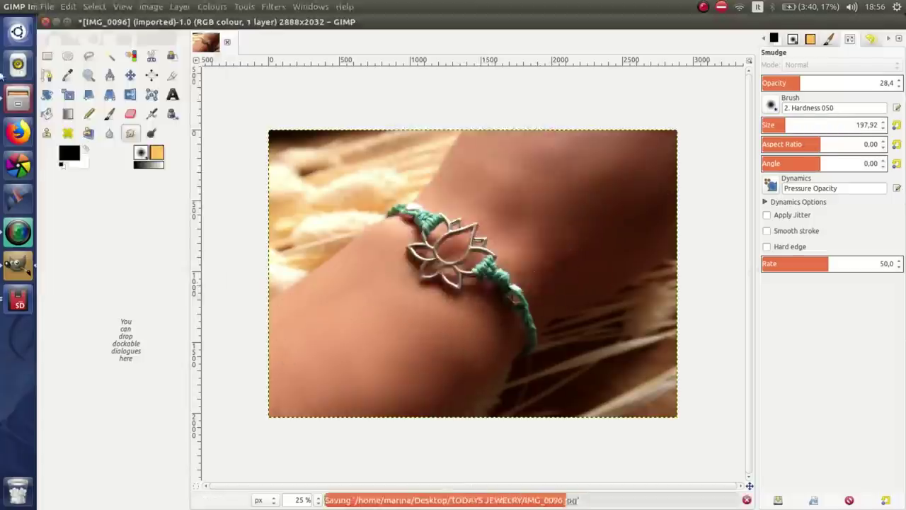
pyautogui.hotkey('alt', 'Tab')
# Open IMG_0079.jpg and smudge the wrist skin right of the bracelet, reverting one stroke
pyautogui.moveTo(202, 65)
pyautogui.mouseDown()
pyautogui.moveTo(178, 157)
pyautogui.moveTo(157, 178)
pyautogui.mouseUp()
pyautogui.press(']')
pyautogui.press(']')
pyautogui.press(']')
pyautogui.click(480, 354)
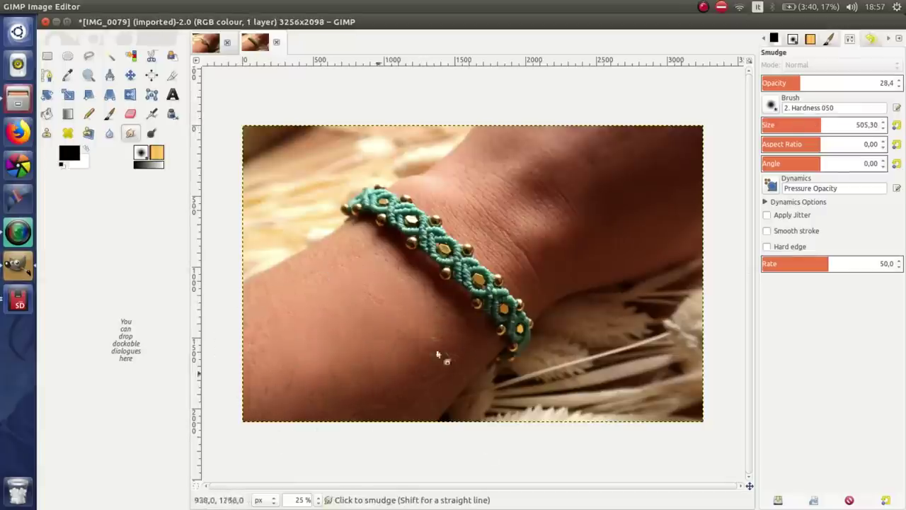
pyautogui.moveTo(600, 206)
pyautogui.mouseDown()
pyautogui.moveTo(496, 212)
pyautogui.moveTo(599, 257)
pyautogui.mouseUp()
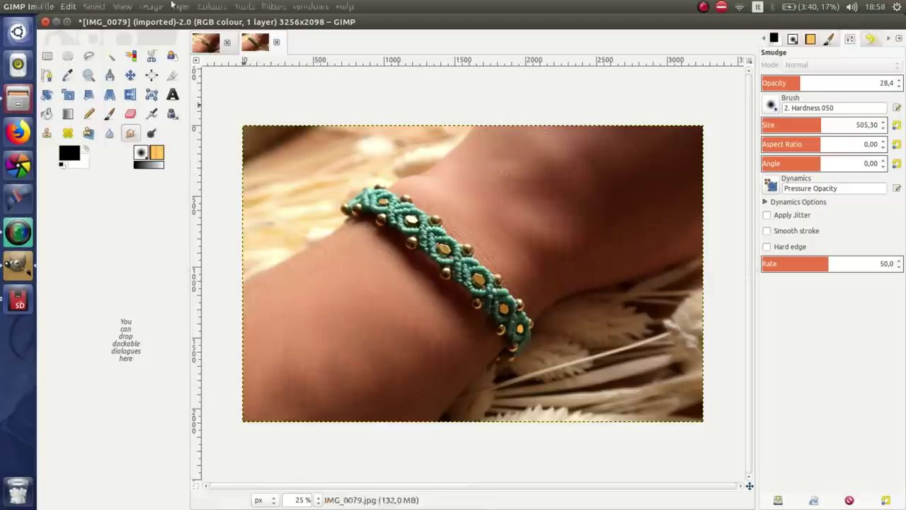
pyautogui.click(869, 39)
pyautogui.click(826, 150)
pyautogui.click(830, 38)
pyautogui.press(']')
pyautogui.press(']')
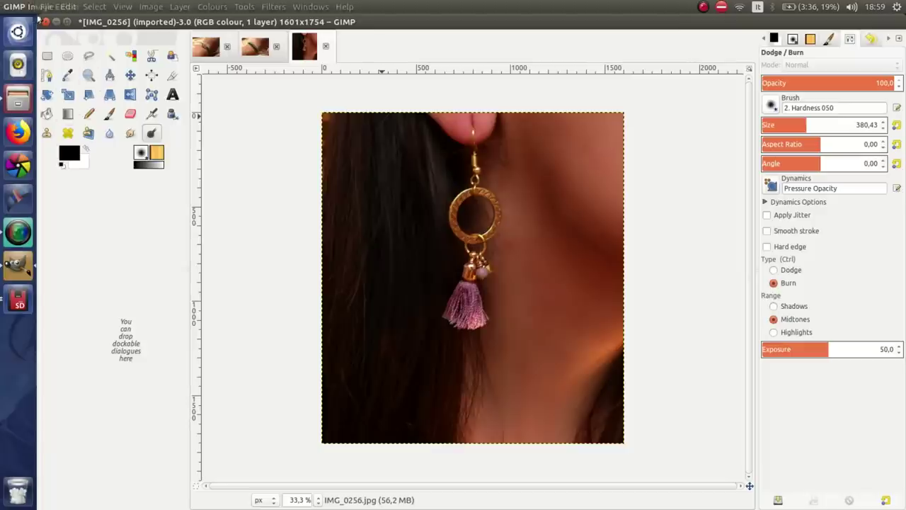
# Overwrite IMG_0256.jpg with the edited earring photo at JPEG quality 95
pyautogui.click(47, 6)
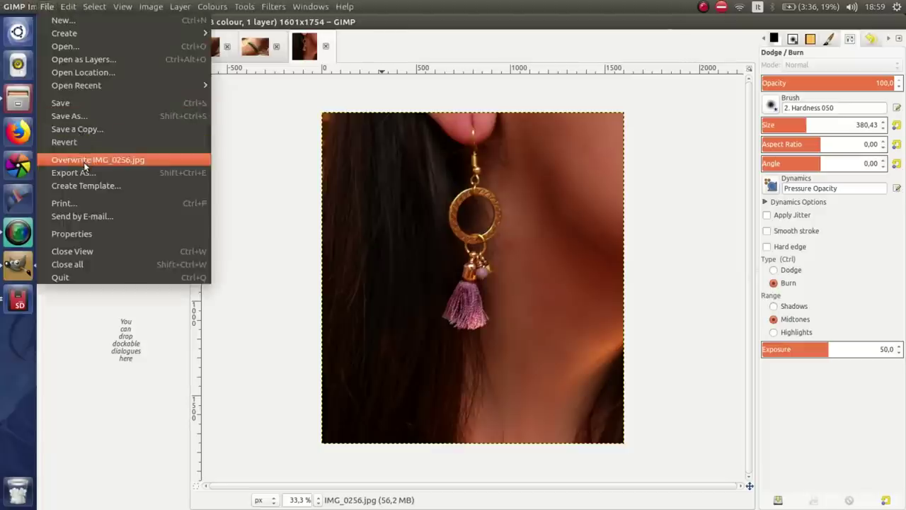
pyautogui.click(78, 160)
pyautogui.click(519, 274)
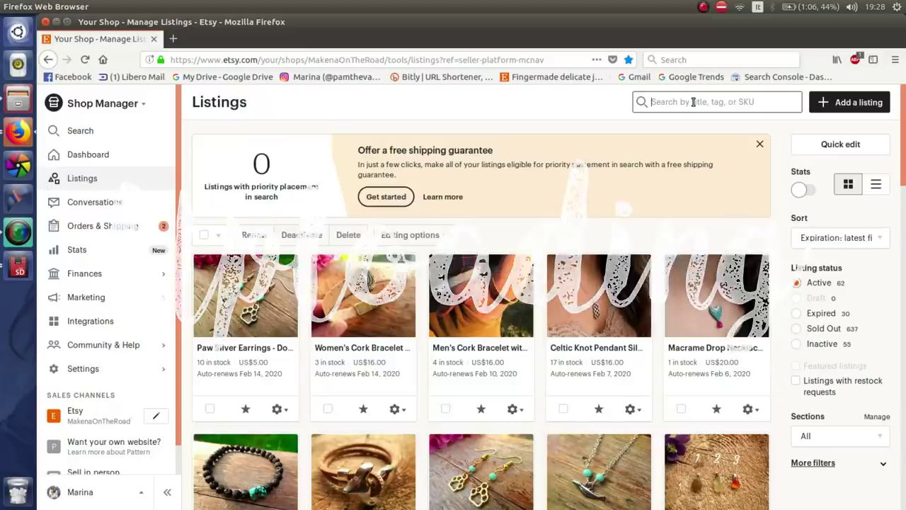
# Search listings for MACRAME, filter to Sold Out, and copy the Lavander Lilac bracelet listing
pyautogui.write('MACRAME')
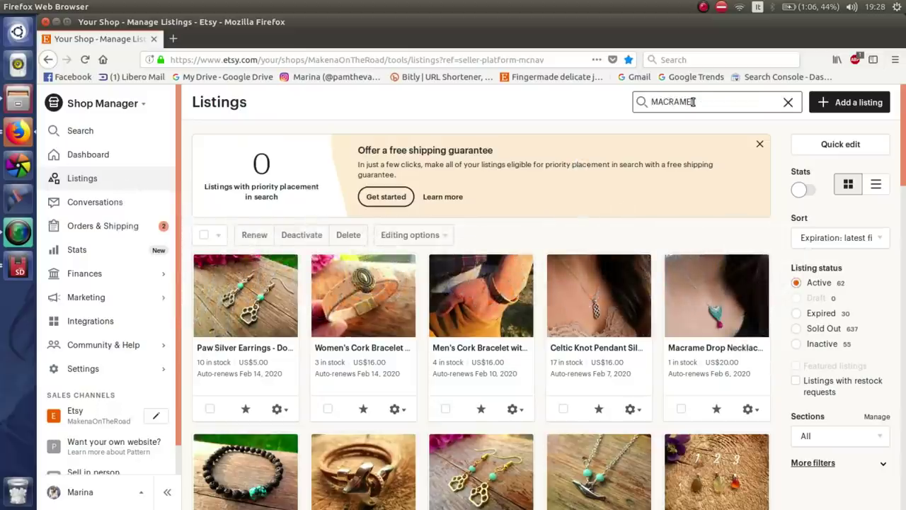
pyautogui.press('Return')
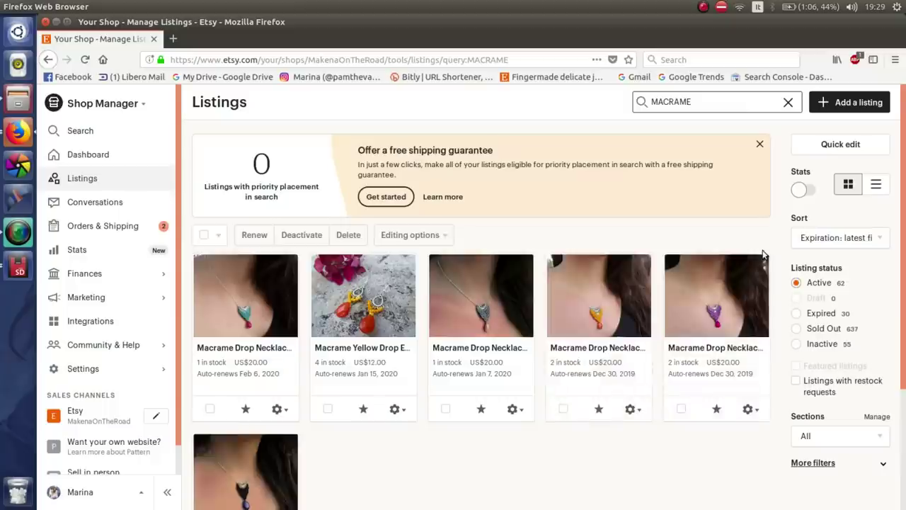
pyautogui.click(796, 329)
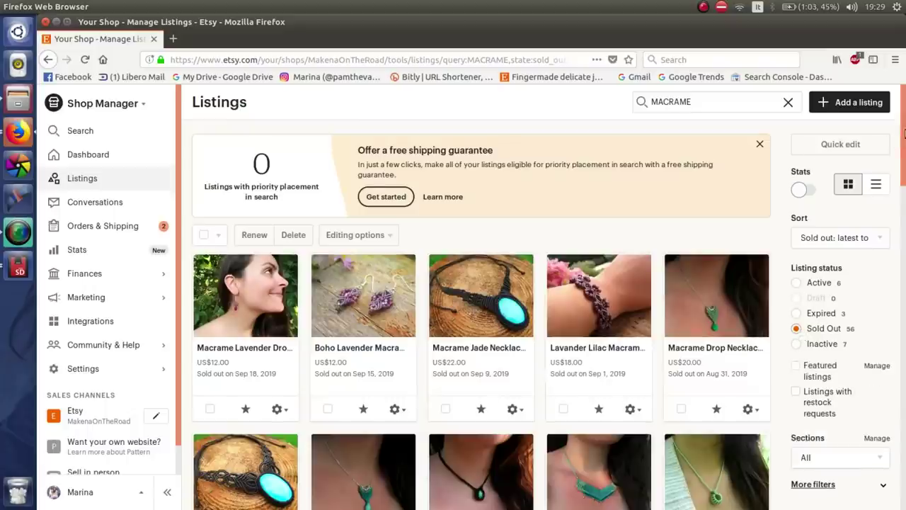
pyautogui.moveTo(905, 135)
pyautogui.mouseDown()
pyautogui.moveTo(904, 340)
pyautogui.moveTo(905, 99)
pyautogui.mouseUp()
pyautogui.scroll(-3, 788, 173)
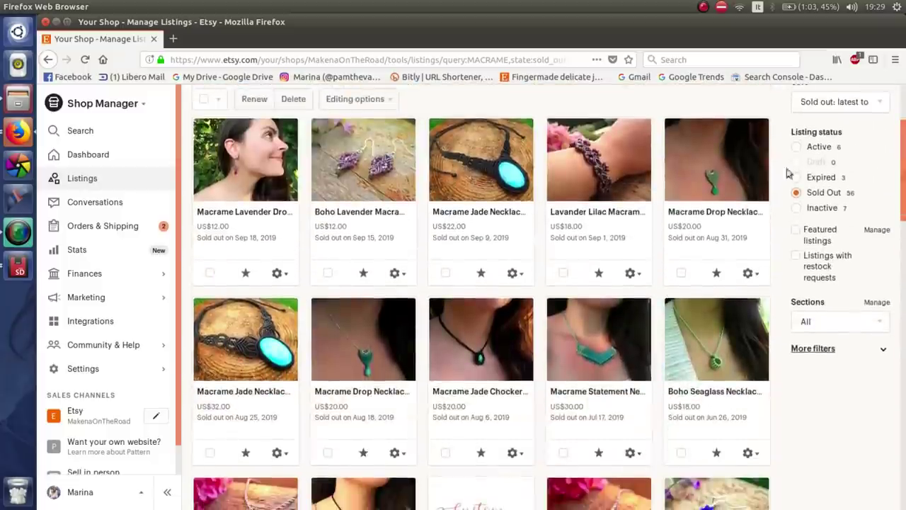
pyautogui.click(632, 274)
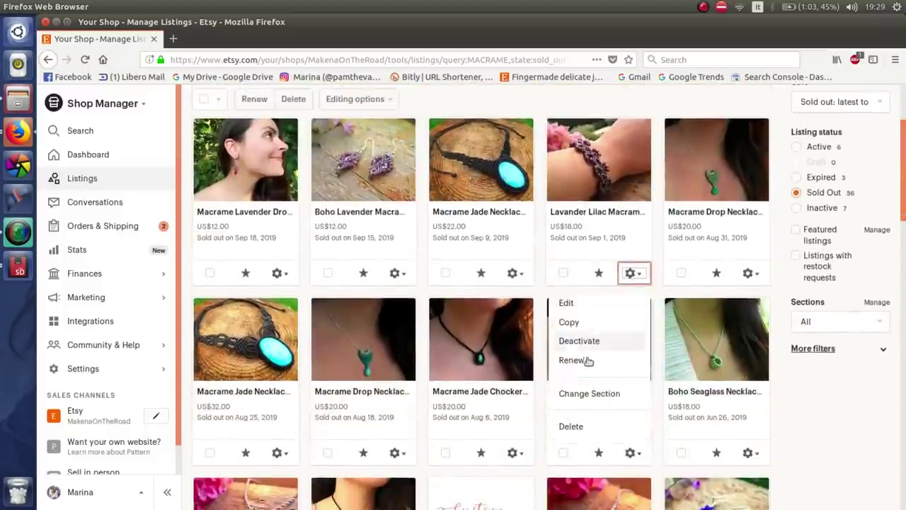
pyautogui.click(569, 323)
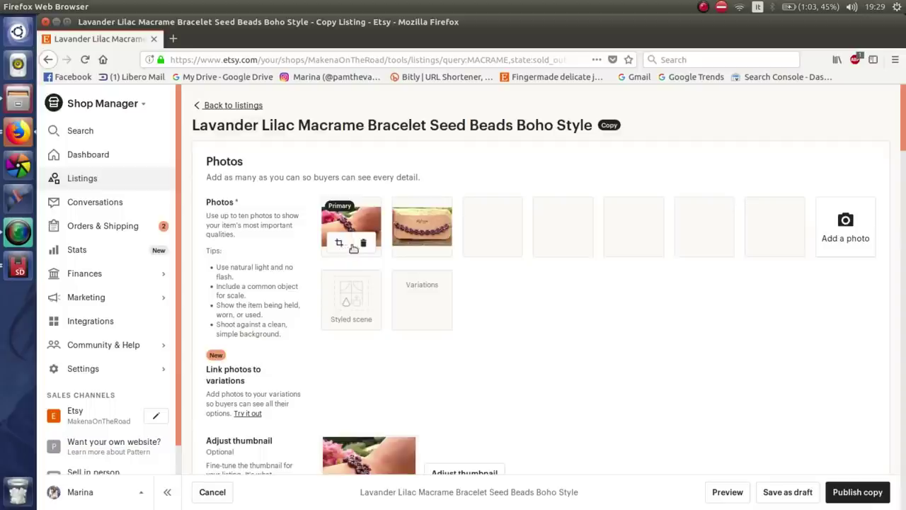
# Delete the old photos, upload IMG_0080, IMG_0083 and IMG_0087, and move the first to fourth place
pyautogui.click(364, 245)
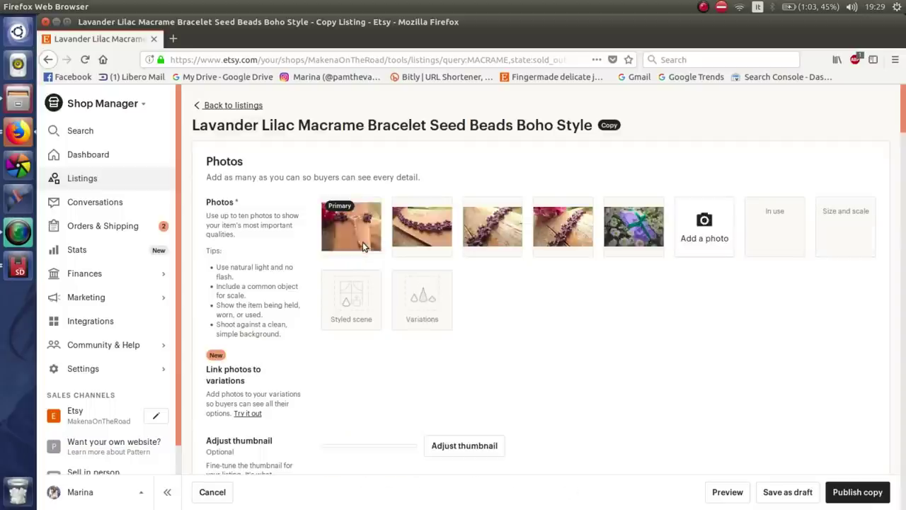
pyautogui.click(363, 244)
pyautogui.click(364, 245)
pyautogui.click(364, 244)
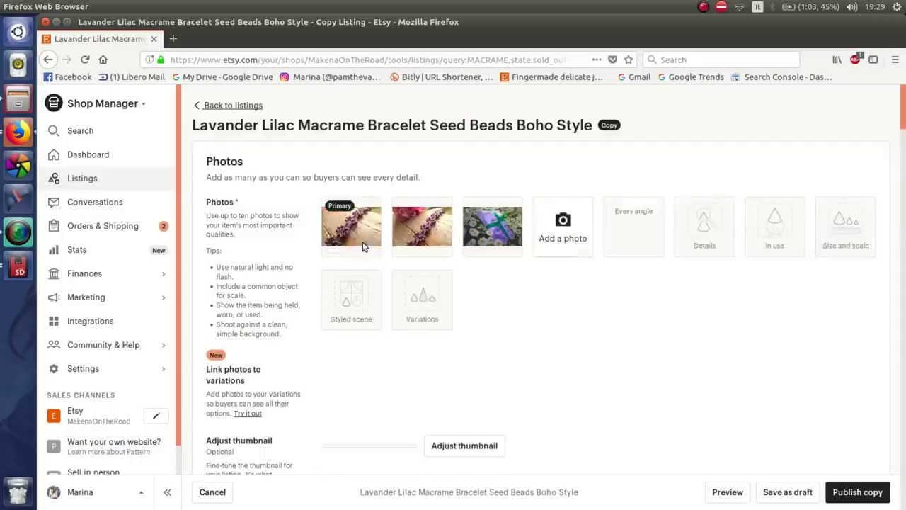
pyautogui.click(363, 244)
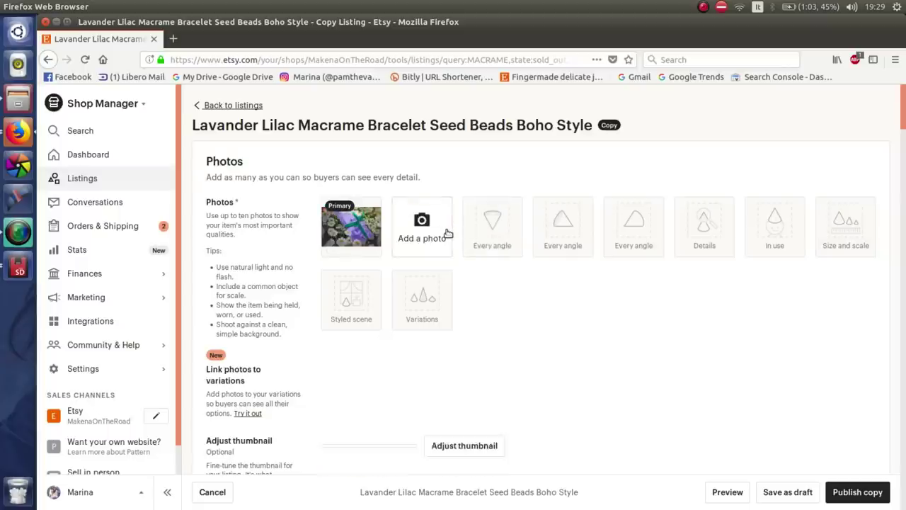
pyautogui.click(422, 227)
pyautogui.click(191, 74)
pyautogui.keyDown('shift'); pyautogui.click(191, 99); pyautogui.keyUp('shift')
pyautogui.click(878, 499)
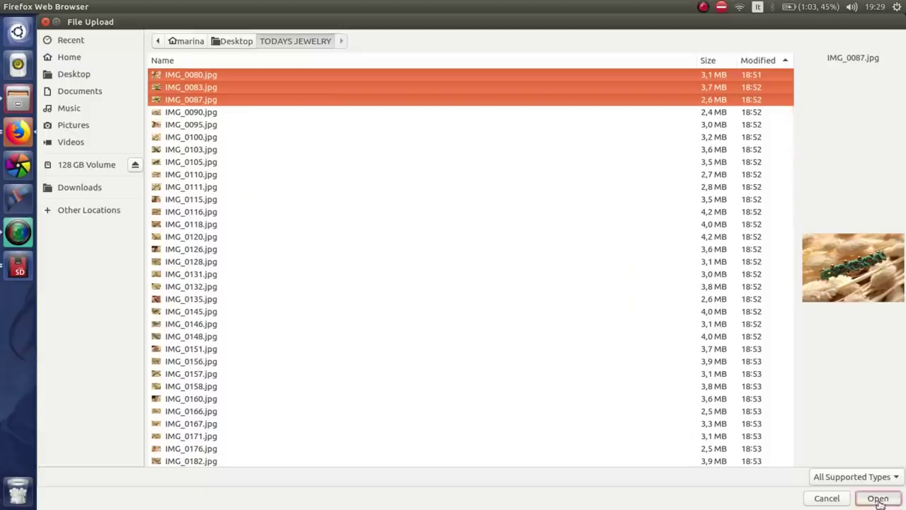
pyautogui.moveTo(356, 214)
pyautogui.mouseDown()
pyautogui.moveTo(674, 227)
pyautogui.moveTo(563, 212)
pyautogui.moveTo(570, 209)
pyautogui.mouseUp()
# Change the title's ending to 'Bracelet - Macrame Jewelry'
pyautogui.moveTo(903, 120); pyautogui.dragTo(905, 145)
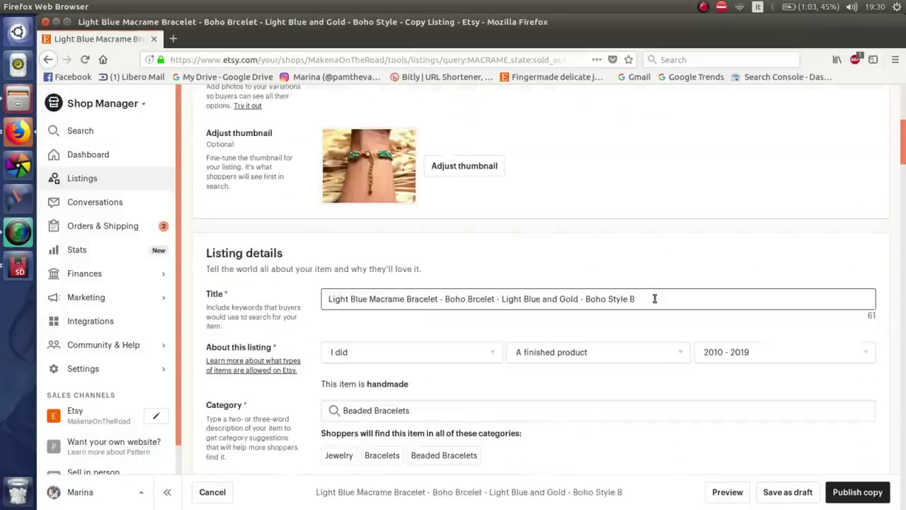
pyautogui.write('racelet')
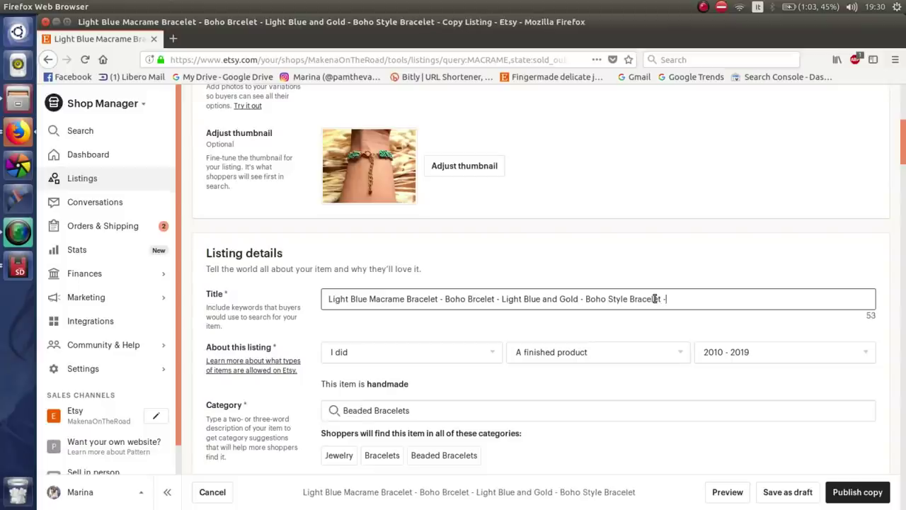
pyautogui.write(' - Macra')
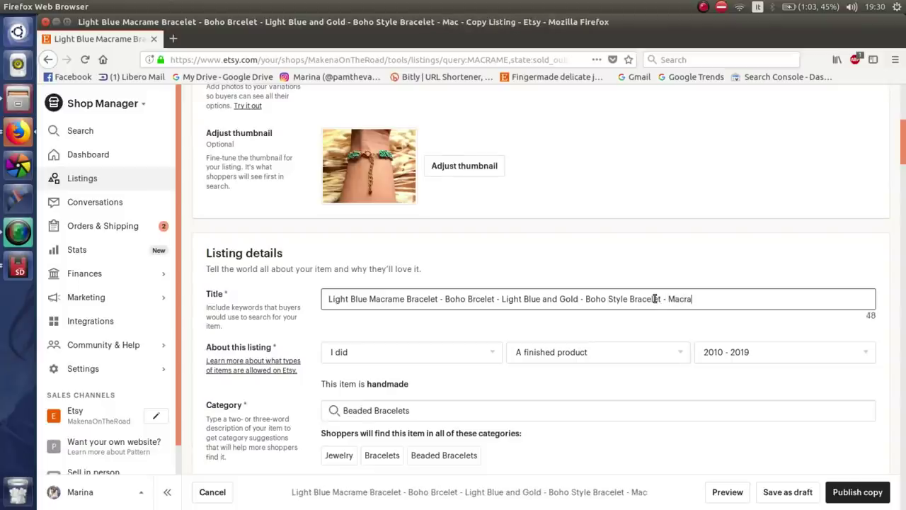
pyautogui.write('me Jw')
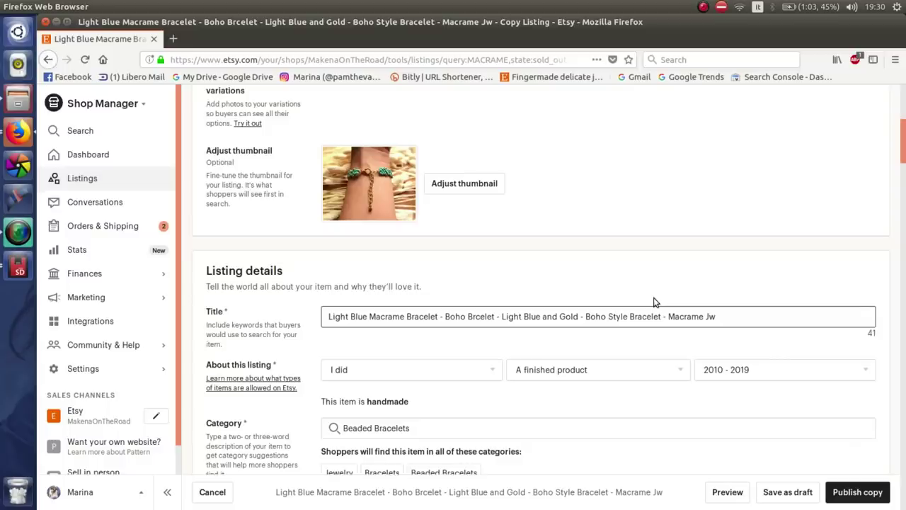
pyautogui.press('BackSpace')
pyautogui.write('ewelry')
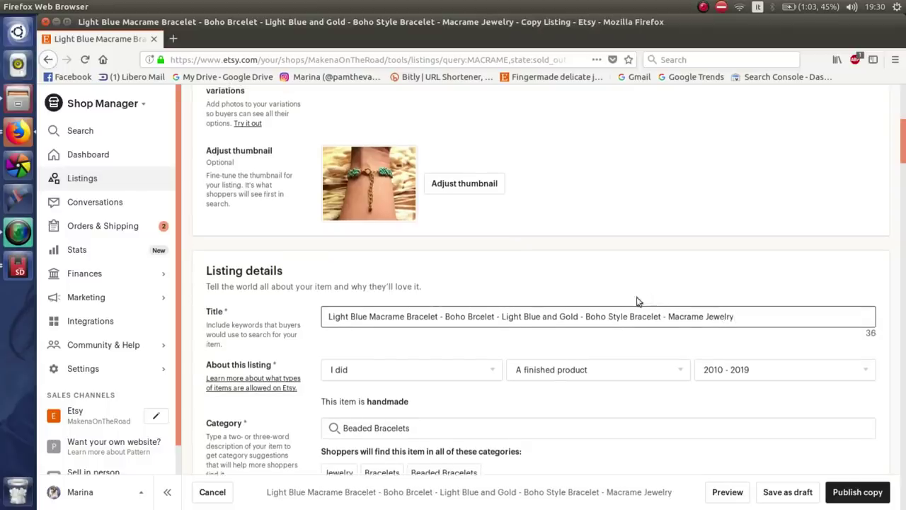
pyautogui.hotkey('ctrl', 'a')
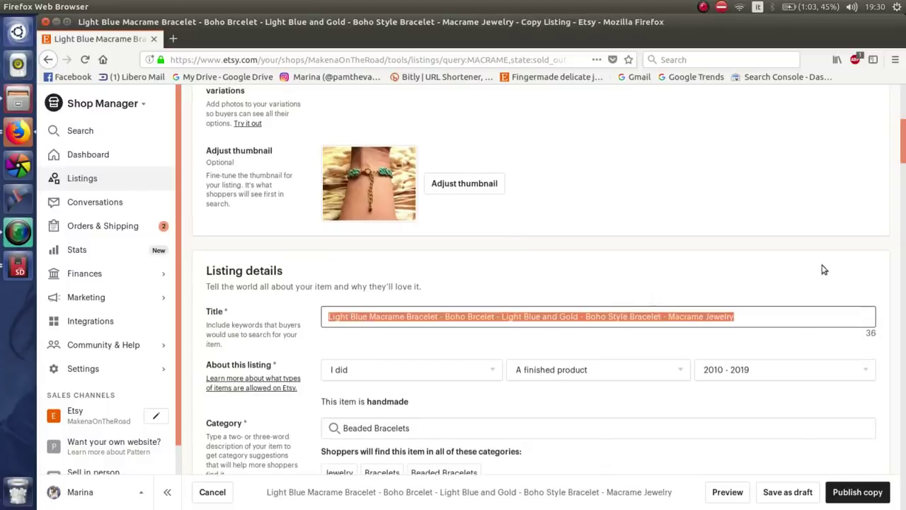
pyautogui.moveTo(904, 131)
pyautogui.mouseDown()
pyautogui.moveTo(904, 74)
pyautogui.moveTo(904, 182)
pyautogui.mouseUp()
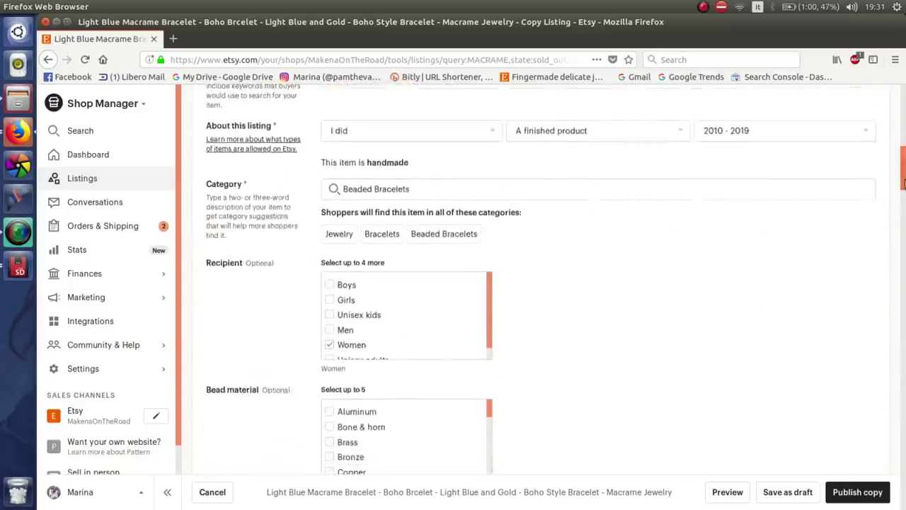
pyautogui.scroll(-1, 904, 184)
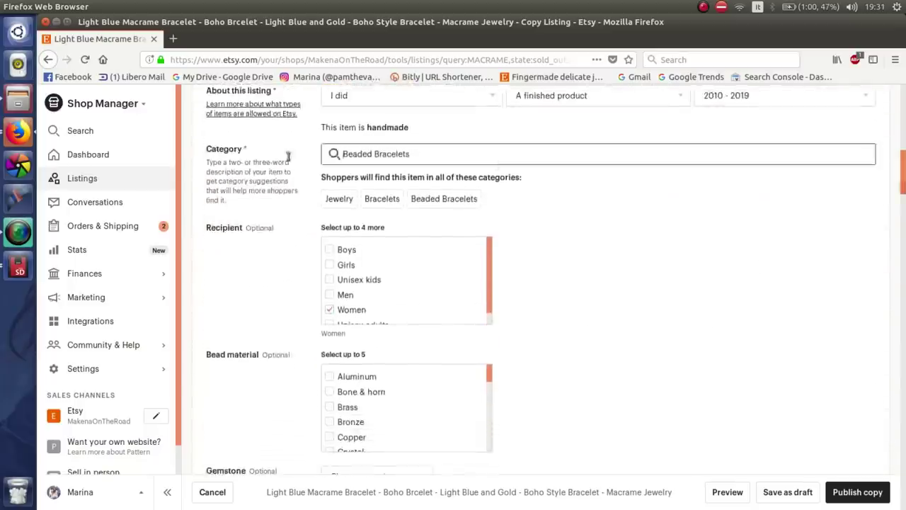
# Change the category from Beaded Bracelets to Woven & Braided Bracelets
pyautogui.tripleClick(356, 157)
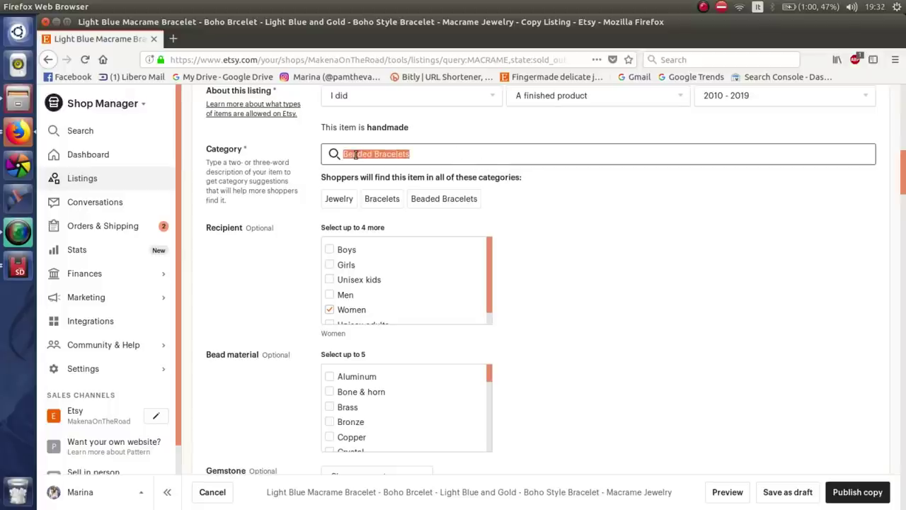
pyautogui.write('m')
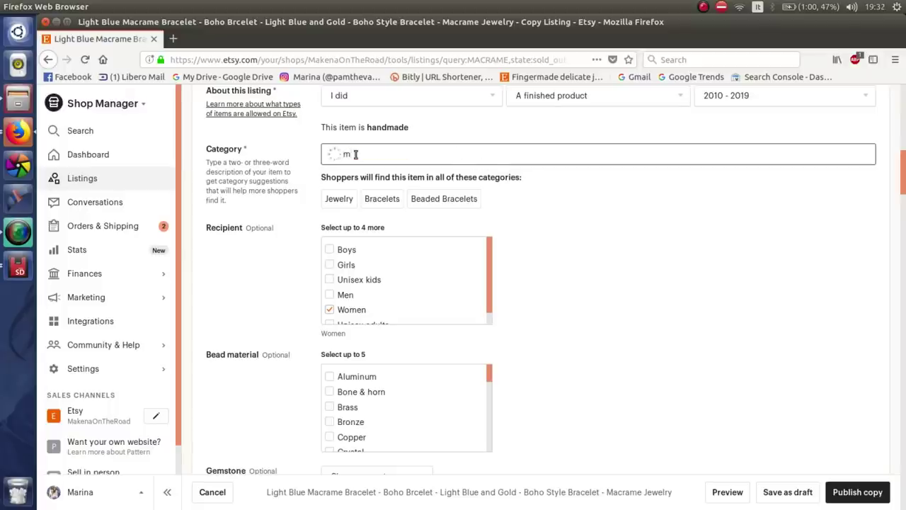
pyautogui.write('acrame bracelet')
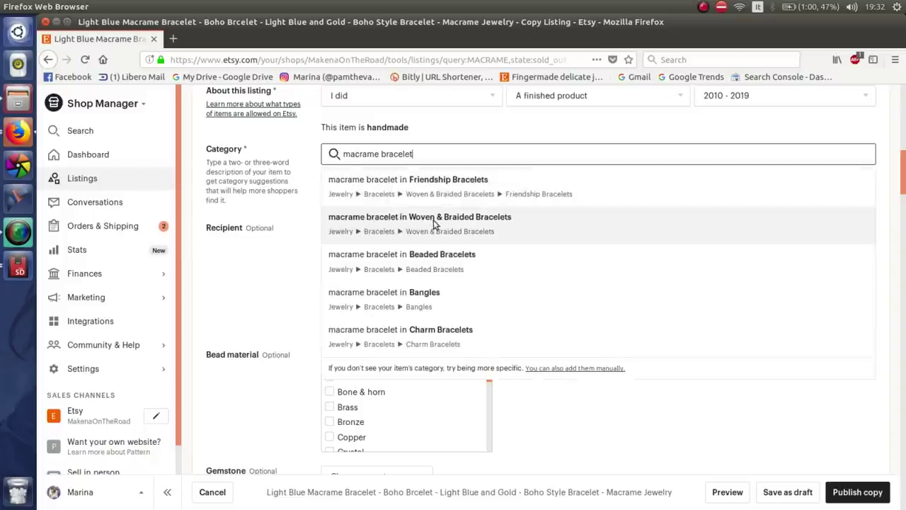
pyautogui.click(490, 218)
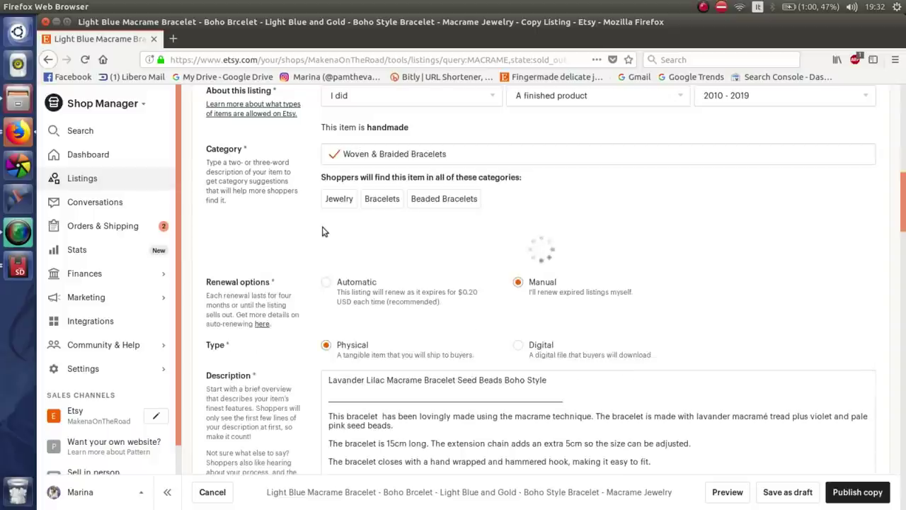
# Set primary colour Blue, secondary colour Gold, and bracelet length 16 cm
pyautogui.scroll(-3, 904, 199)
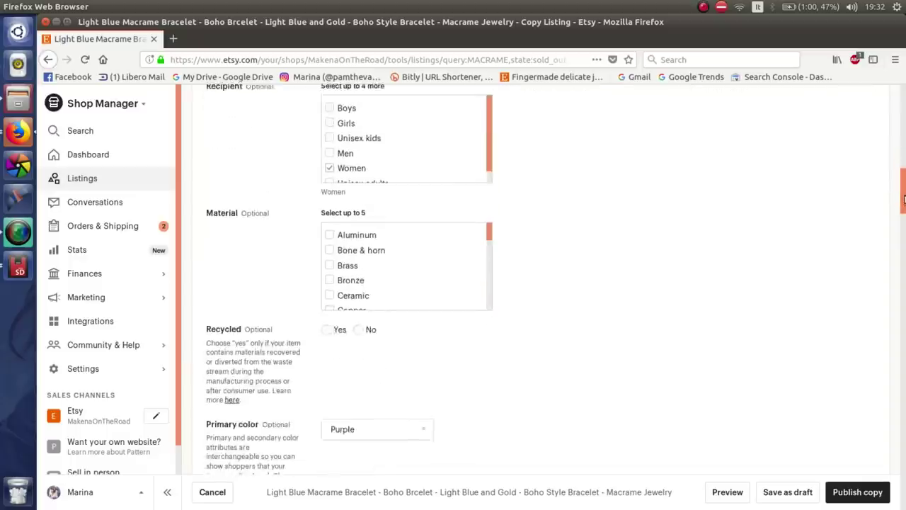
pyautogui.scroll(-5, 904, 200)
pyautogui.click(418, 231)
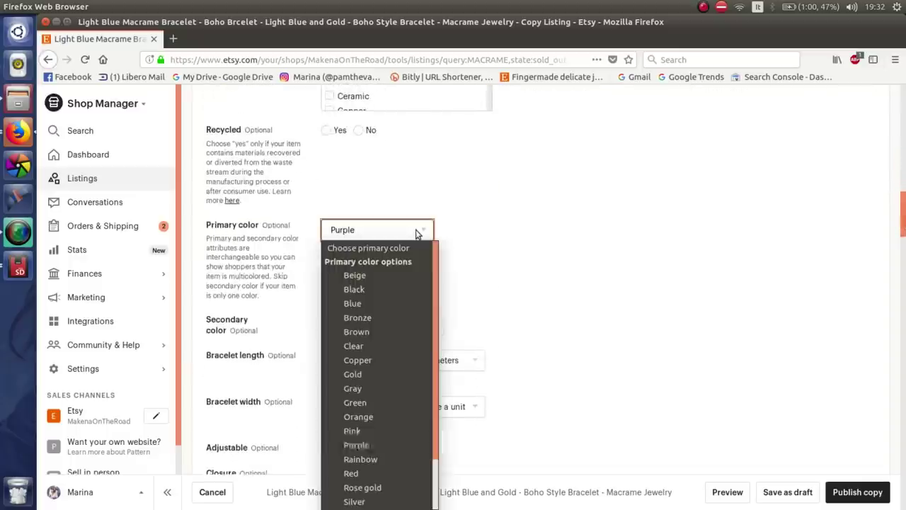
pyautogui.click(378, 306)
pyautogui.click(380, 329)
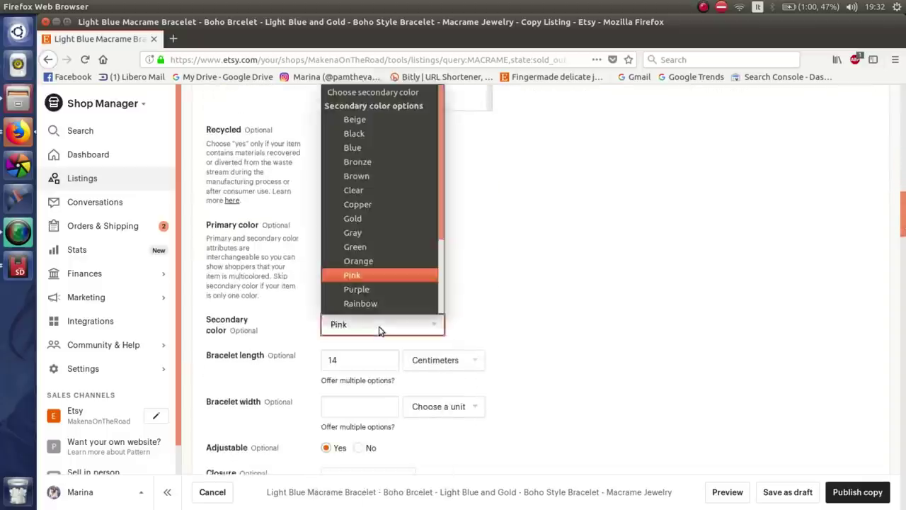
pyautogui.click(359, 219)
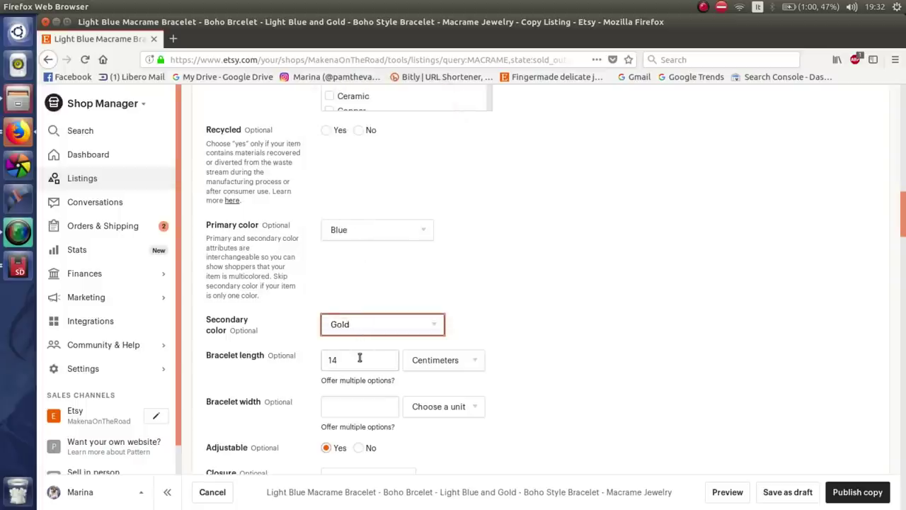
pyautogui.doubleClick(360, 358)
pyautogui.write('16')
pyautogui.click(807, 231)
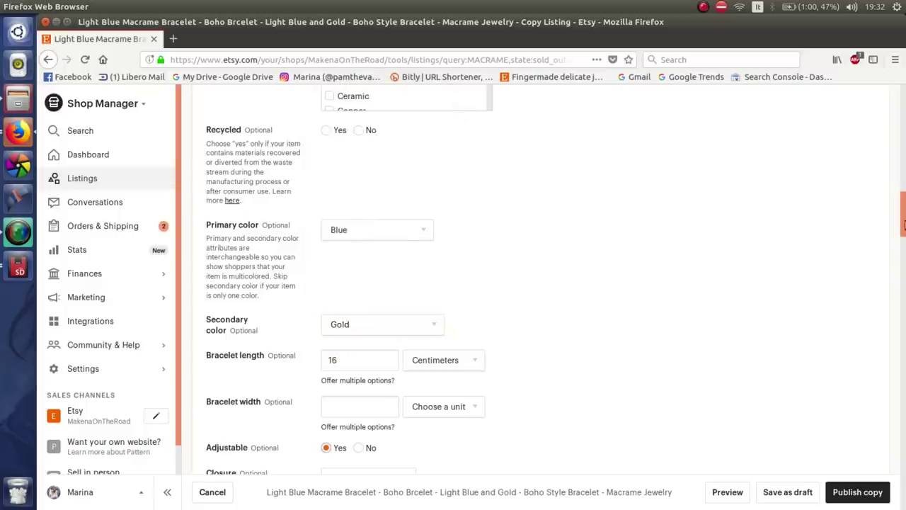
# Paste the title as the description's first line and describe light blue thread with golden beads
pyautogui.click(360, 300)
pyautogui.scroll(15, 238, 178)
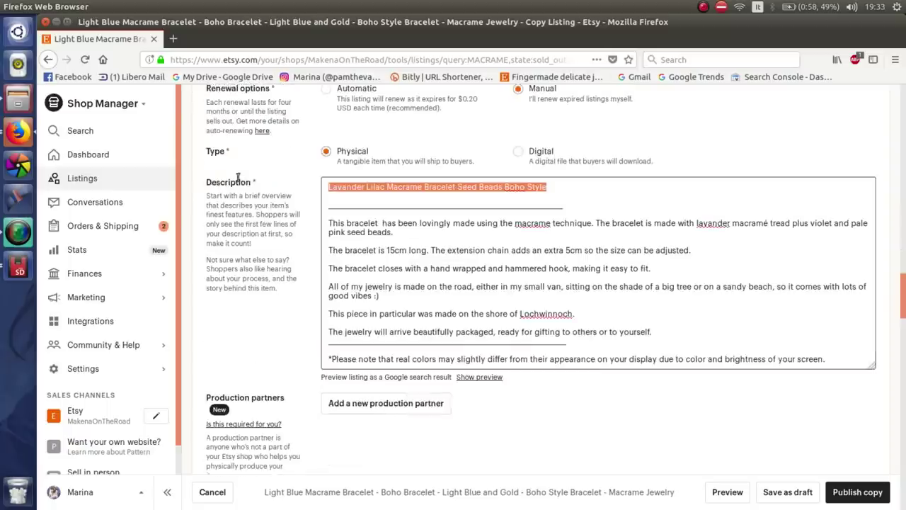
pyautogui.hotkey('ctrl', 'v')
pyautogui.click(472, 187)
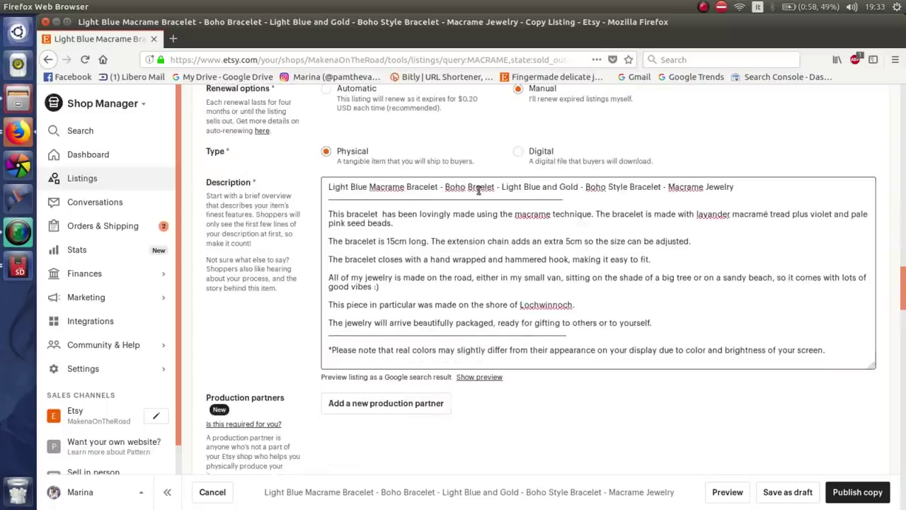
pyautogui.write('a')
pyautogui.doubleClick(713, 214)
pyautogui.write('light blue')
pyautogui.click(780, 214)
pyautogui.write('h')
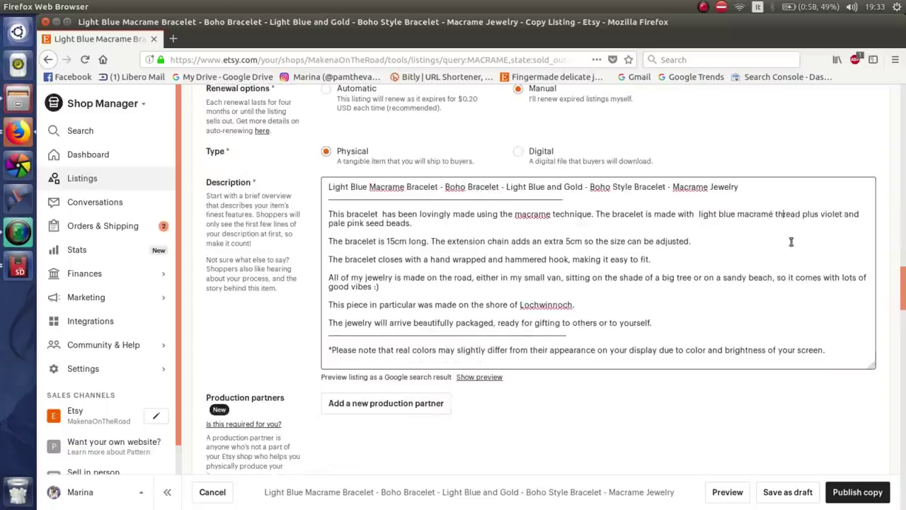
pyautogui.moveTo(677, 223); pyautogui.dragTo(804, 214)
pyautogui.write('and golden beads.')
# Change the length to 16cm and add the extension chain and lobster clasp sentence
pyautogui.click(392, 240)
pyautogui.press('BackSpace')
pyautogui.write('6')
pyautogui.click(448, 241)
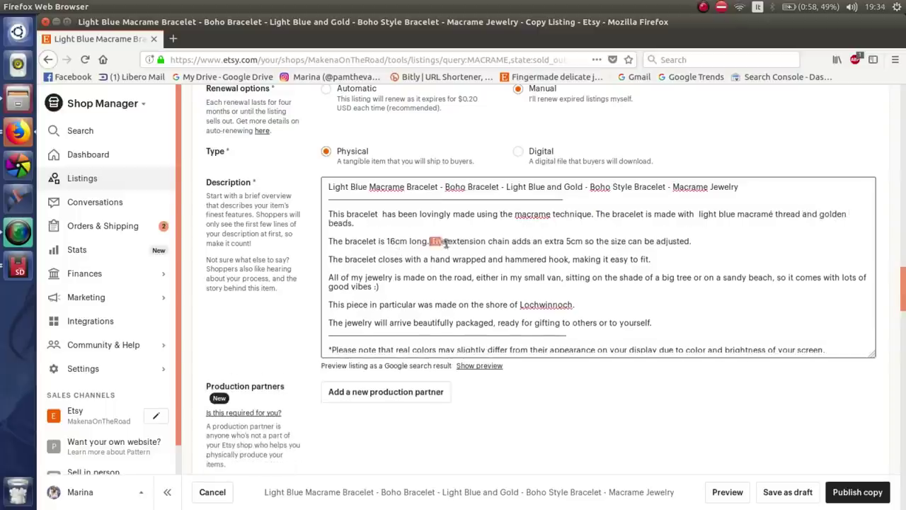
pyautogui.write('bracelet closes')
pyautogui.press('BackSpace')
pyautogui.press('BackSpace')
pyautogui.press('BackSpace')
pyautogui.write(',  the')
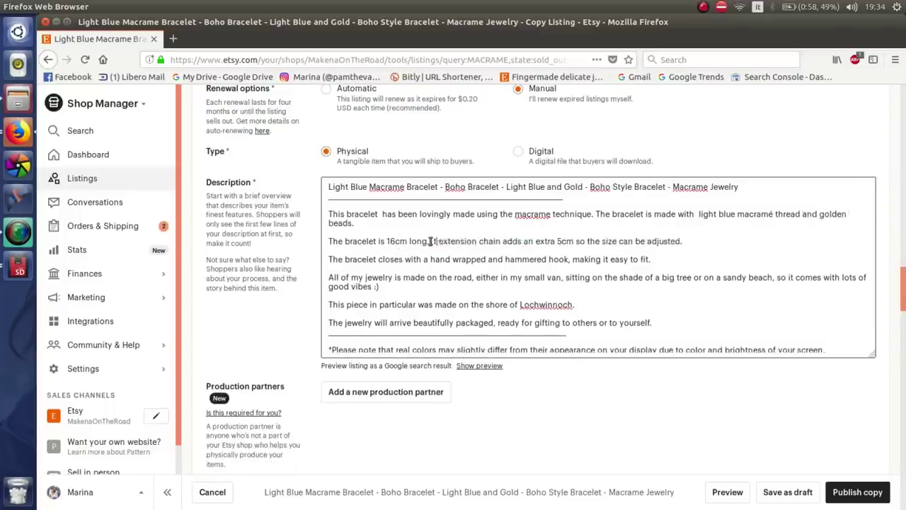
pyautogui.click(706, 241)
pyautogui.press('BackSpace')
pyautogui.write('to the preferred lenght. The brcelet closes with a lobster clasp.')
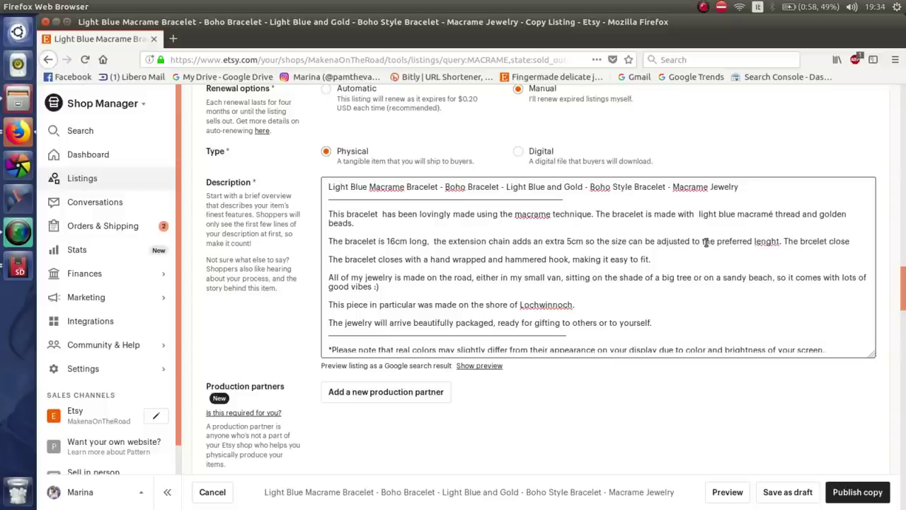
# Replace Lochwinnoch with 'in the Dolomites, Italy.' and begin fixing the 'lenght' typo
pyautogui.moveTo(575, 314); pyautogui.dragTo(461, 315)
pyautogui.write('in the Dolomites, Italy.')
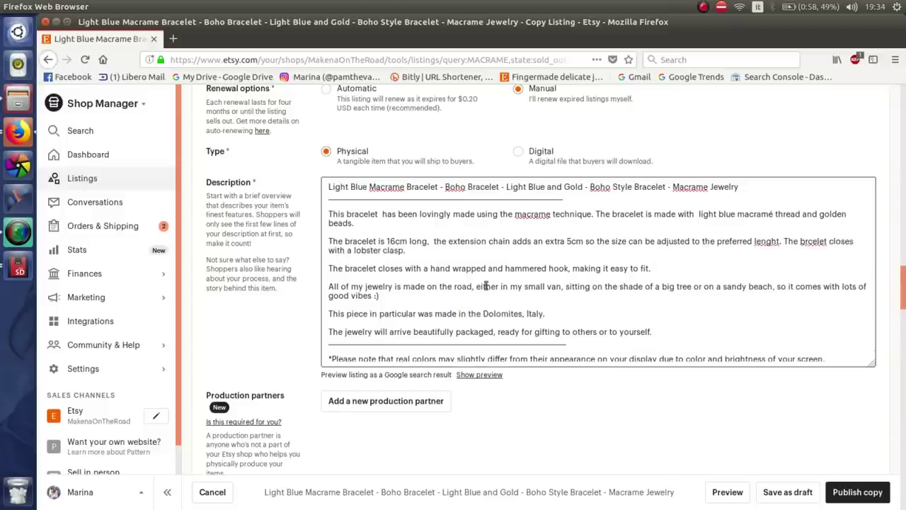
pyautogui.click(777, 241)
pyautogui.press('BackSpace')
# Finish correcting 'length', then switch shipping from france to Italia for $3 shipping
pyautogui.write('hj')
pyautogui.scroll(-10, 536, 255)
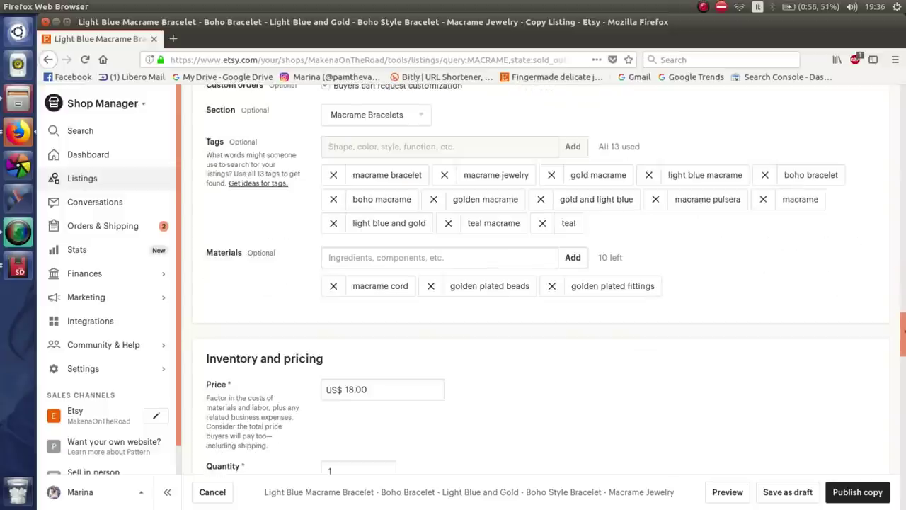
pyautogui.scroll(-7, 904, 343)
pyautogui.scroll(-1, 539, 248)
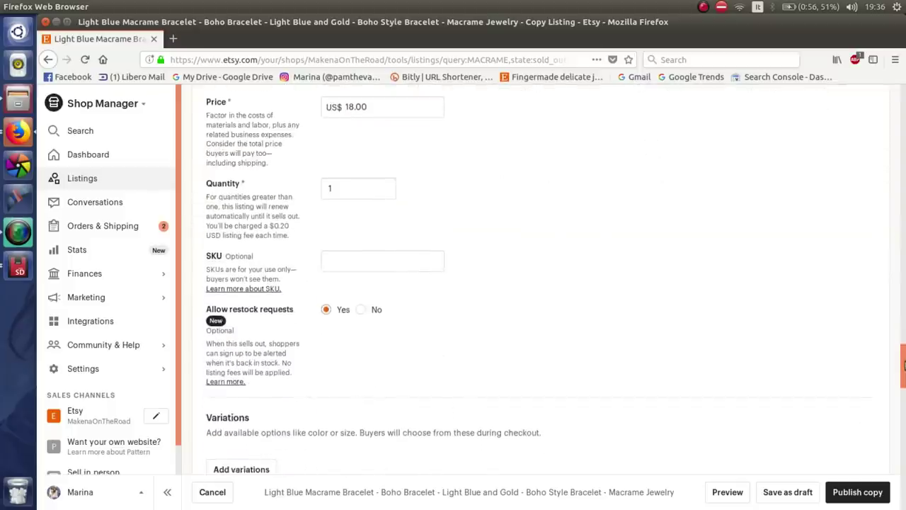
pyautogui.doubleClick(352, 185)
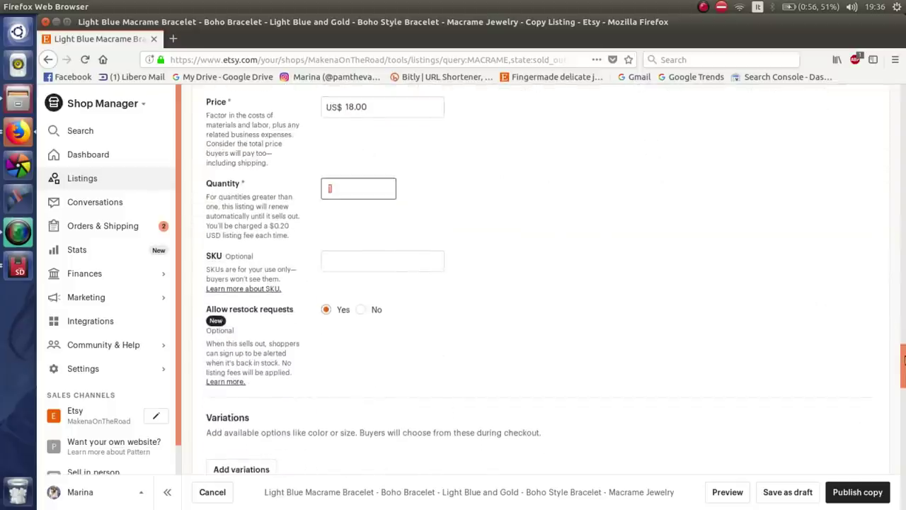
pyautogui.moveTo(905, 359); pyautogui.dragTo(904, 422)
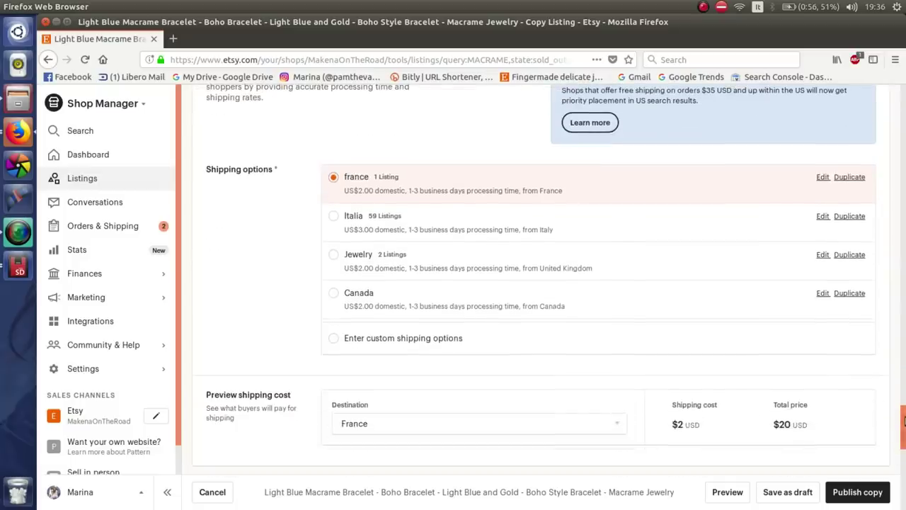
pyautogui.click(386, 228)
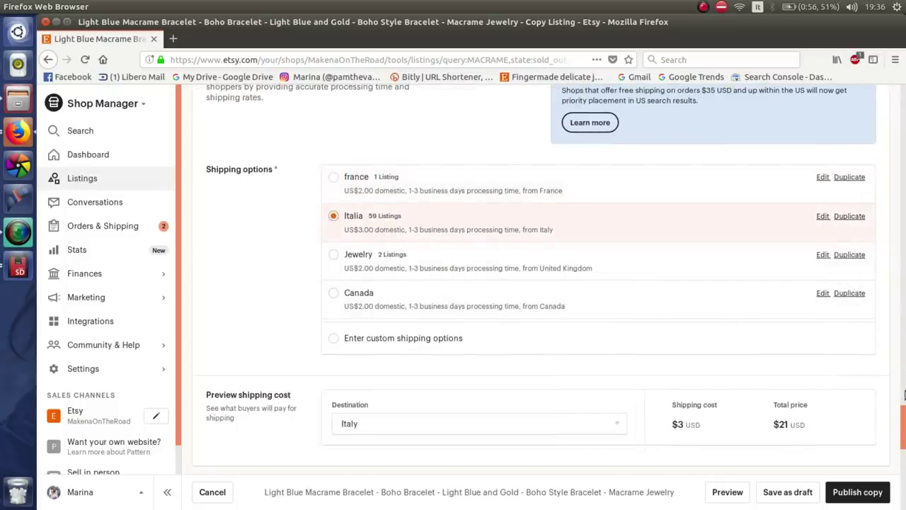
pyautogui.scroll(-10, 885, 411)
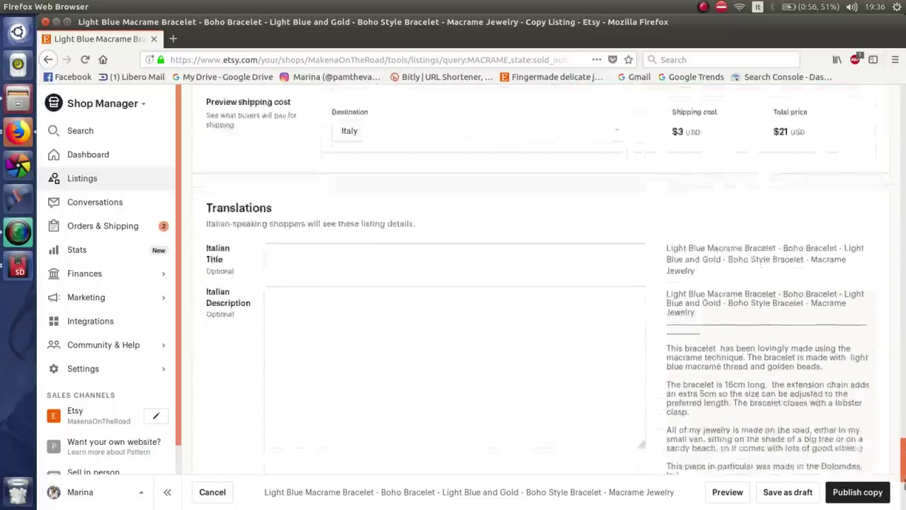
# Preview the light blue bracelet listing and step through its photo carousel
pyautogui.click(729, 496)
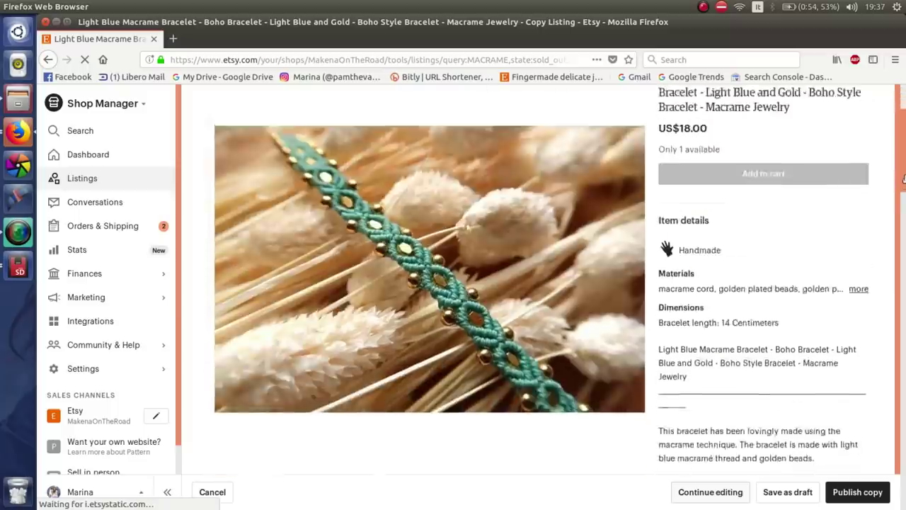
pyautogui.scroll(-6, 655, 262)
pyautogui.scroll(6, 655, 262)
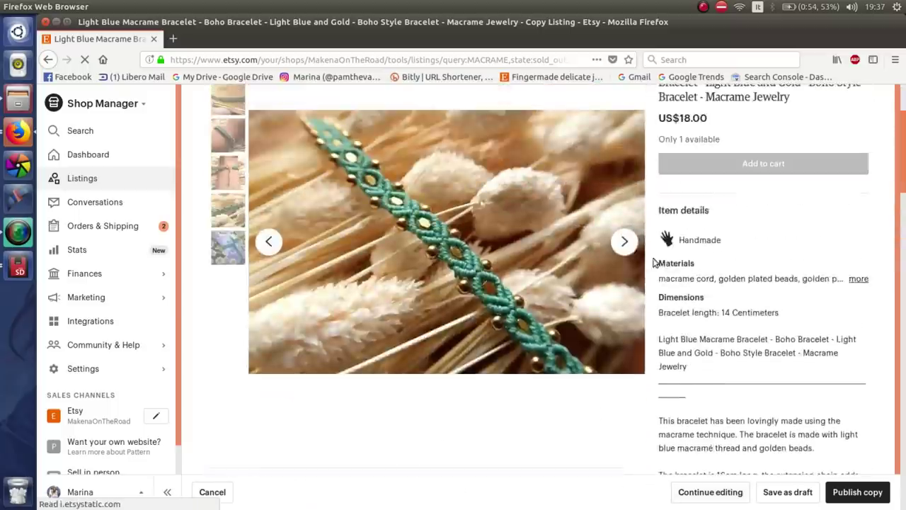
pyautogui.scroll(2, 625, 244)
pyautogui.click(625, 327)
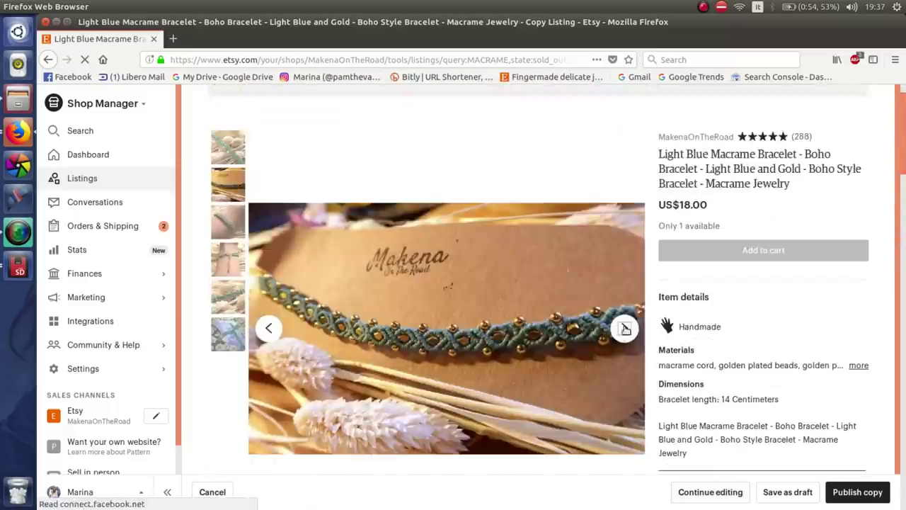
pyautogui.click(625, 327)
pyautogui.click(626, 328)
pyautogui.click(627, 329)
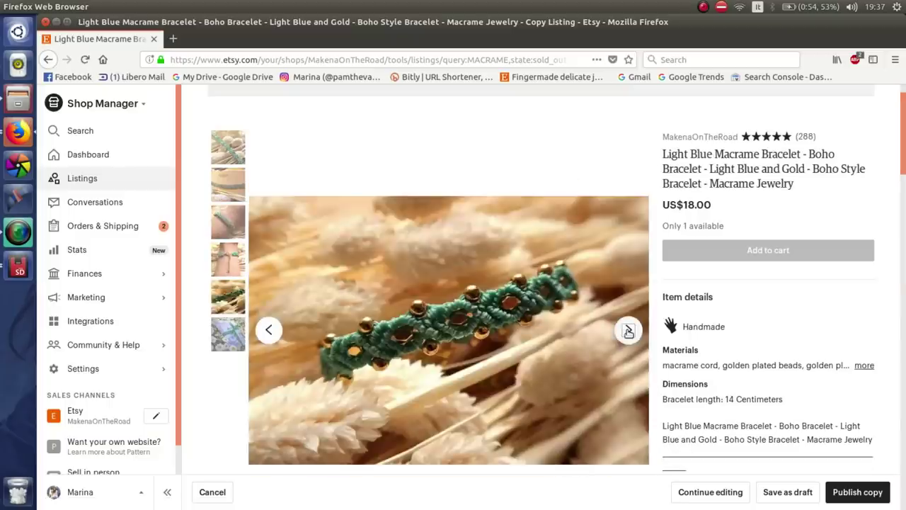
# Publish the copied listing and accept the listing fee
pyautogui.click(727, 499)
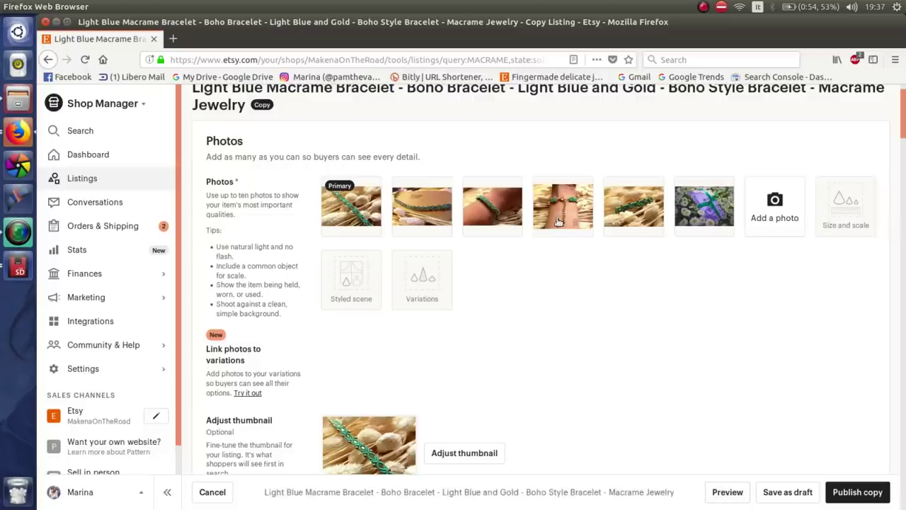
pyautogui.press('Return')
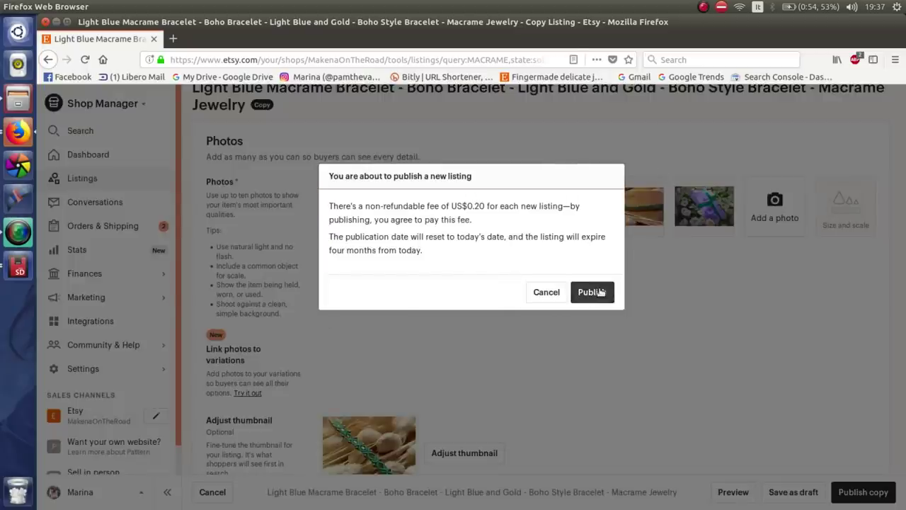
pyautogui.click(601, 291)
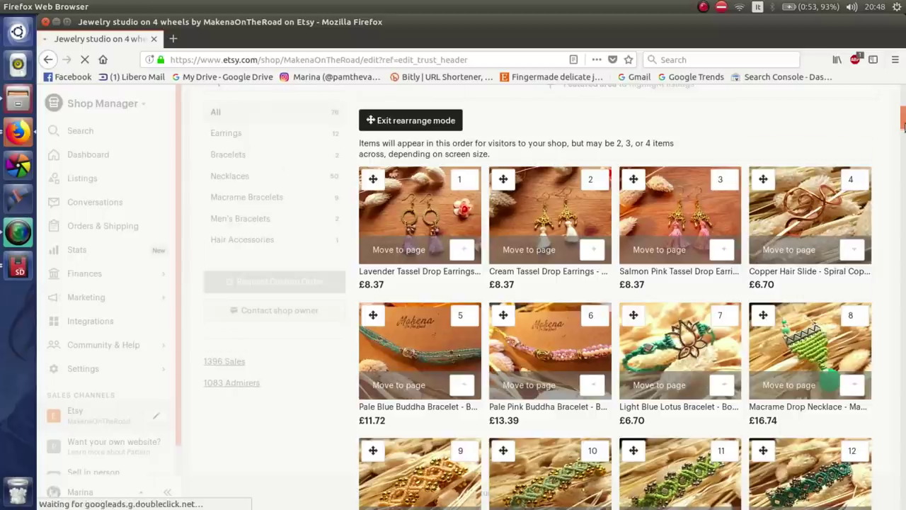
# Drag the seaglass 925 silver necklace from spot 15 down to spot 27 in the grid
pyautogui.moveTo(904, 126); pyautogui.dragTo(904, 159)
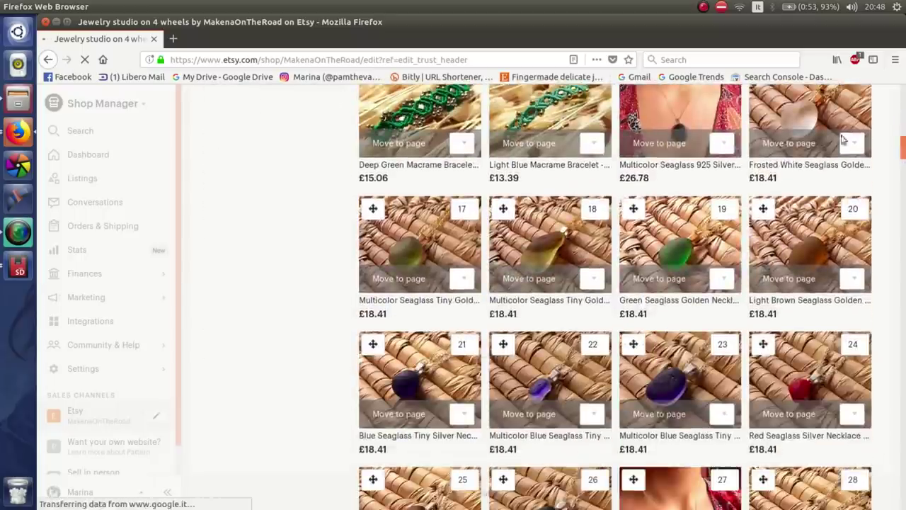
pyautogui.moveTo(681, 107)
pyautogui.mouseDown()
pyautogui.moveTo(774, 460)
pyautogui.moveTo(793, 471)
pyautogui.moveTo(609, 489)
pyautogui.moveTo(657, 494)
pyautogui.mouseUp()
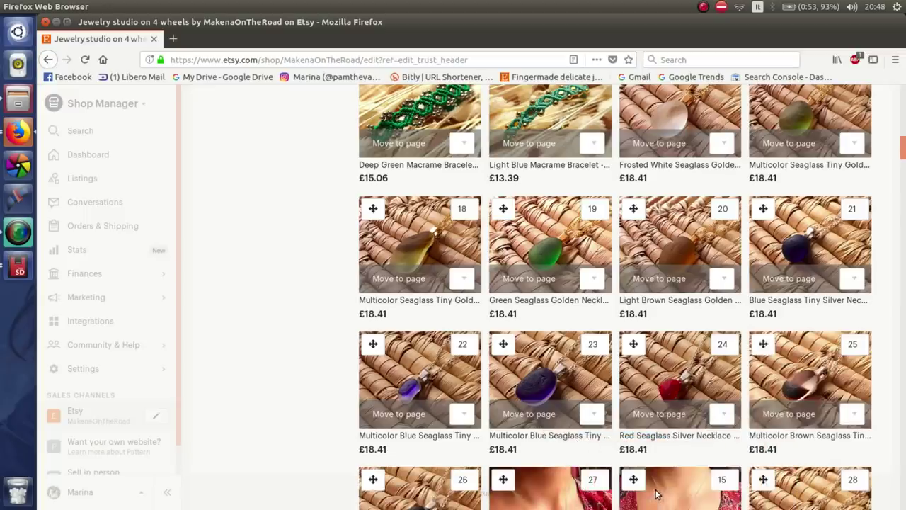
pyautogui.scroll(-5, 902, 159)
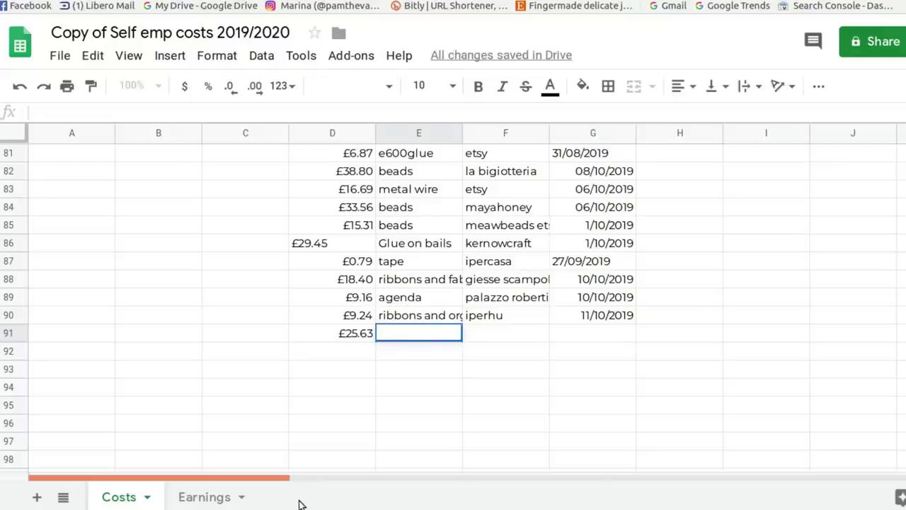
# Enter 'thread and ribbon ends' in E91 and seller 'perles and co' in F91
pyautogui.write('thread and ribo')
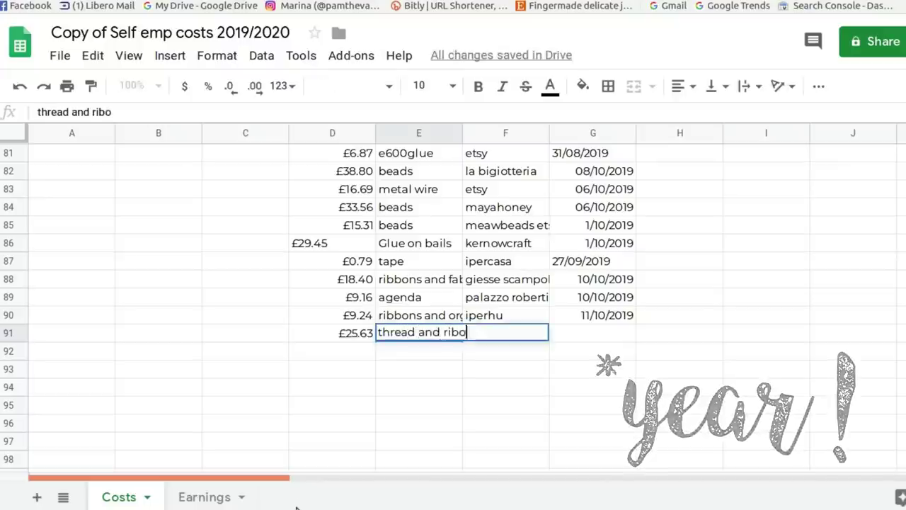
pyautogui.press('BackSpace')
pyautogui.write('bon ends')
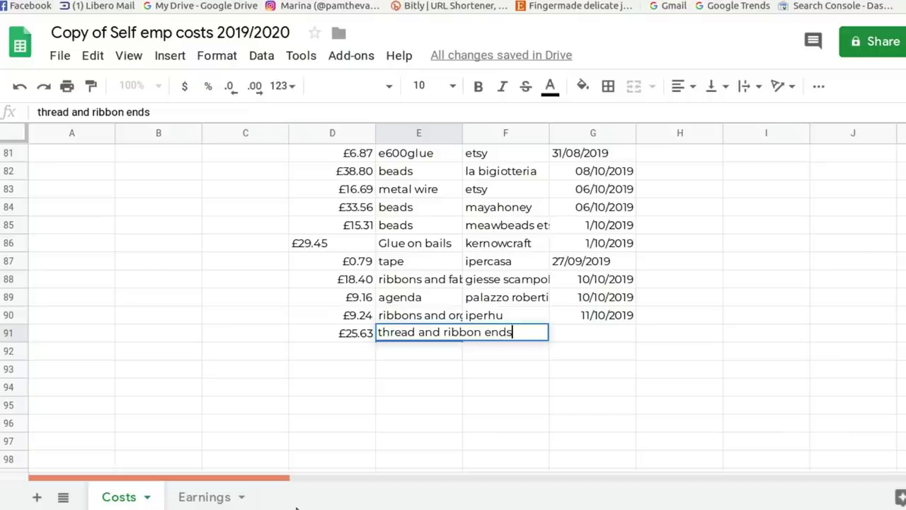
pyautogui.press('Tab')
pyautogui.write('perle')
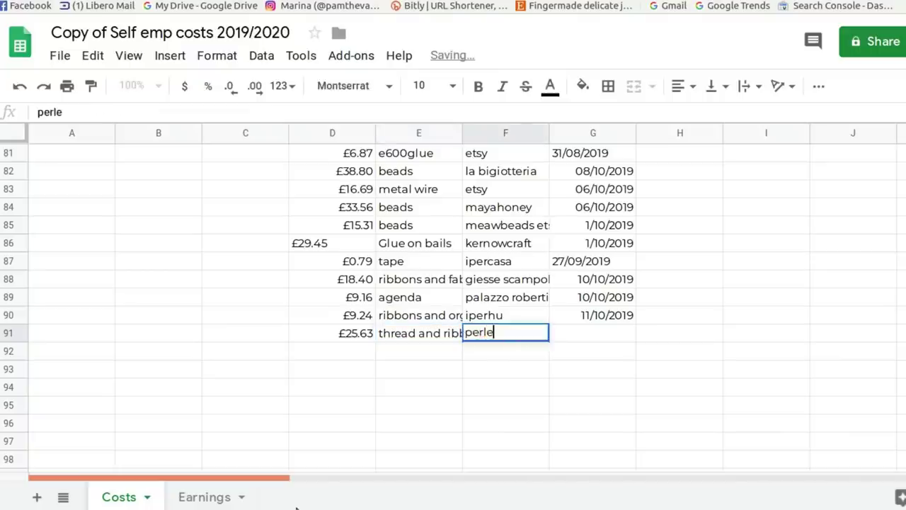
pyautogui.press('Tab')
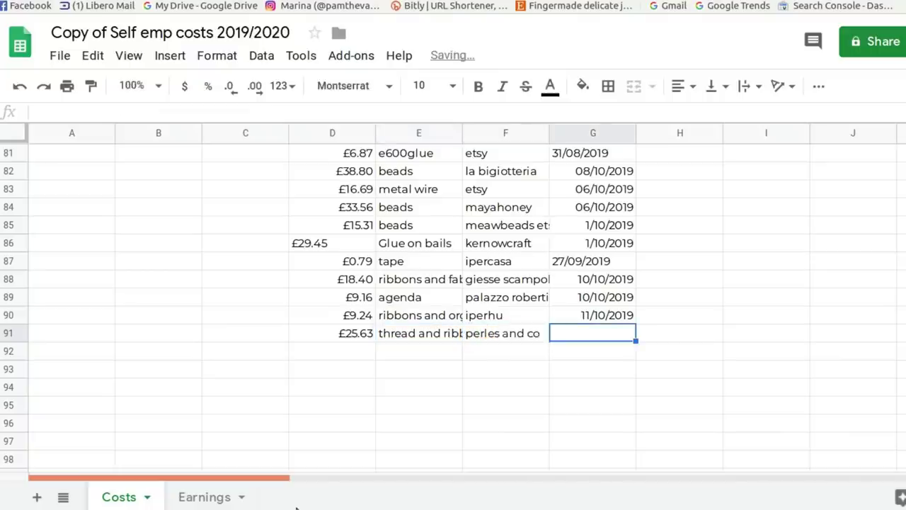